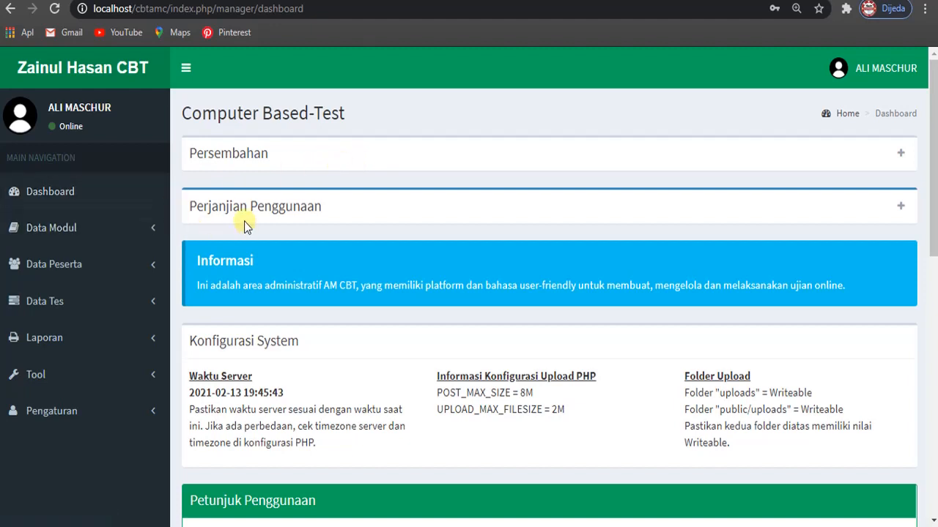
Open the question management page (Soal) under Data Modul and select the topic "Default - FISIKA_X_UTS Genap 2020/2021"
click(100, 234)
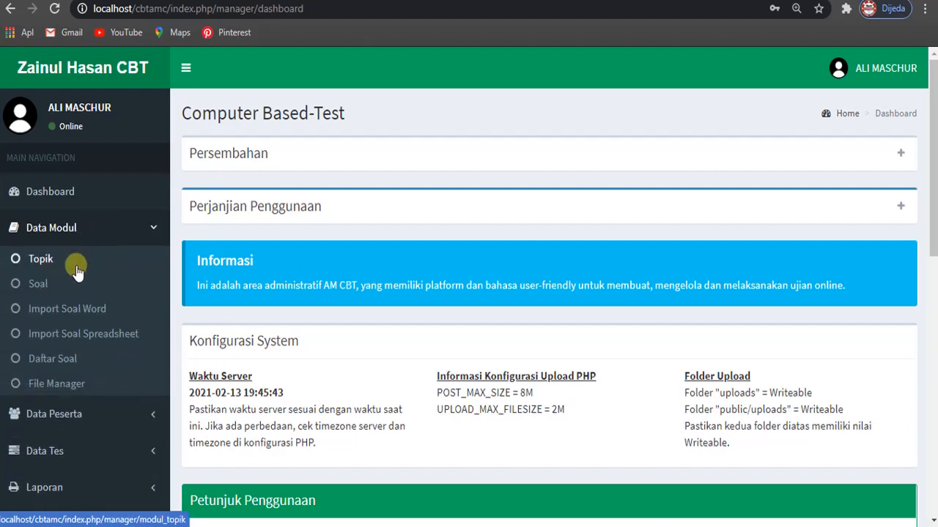
click(37, 285)
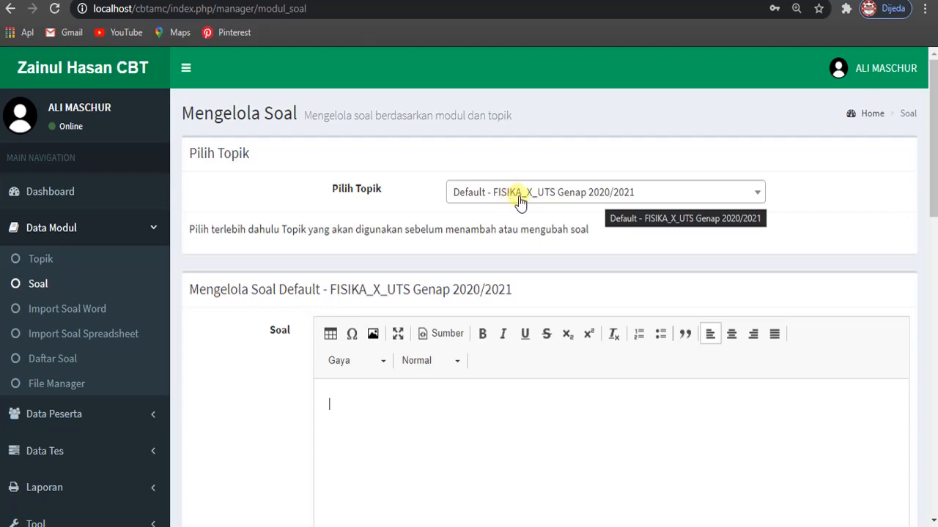
click(575, 194)
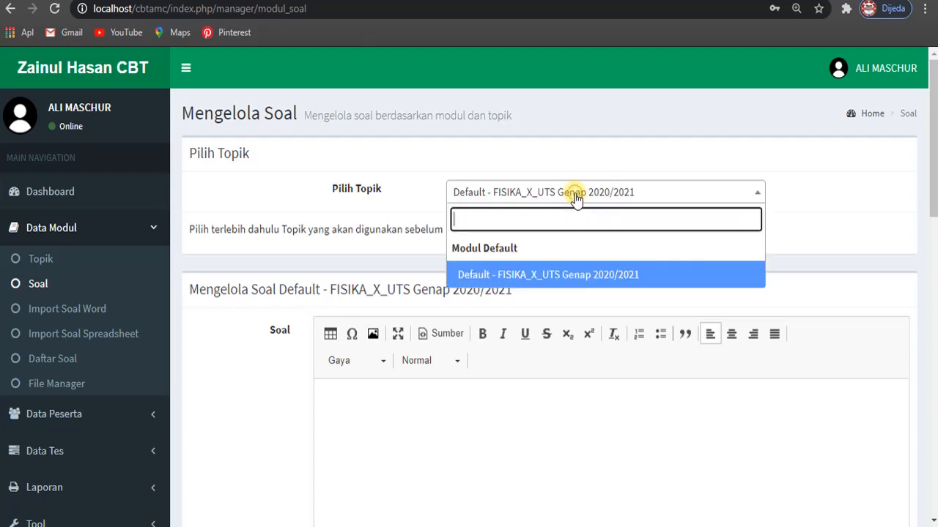
click(554, 276)
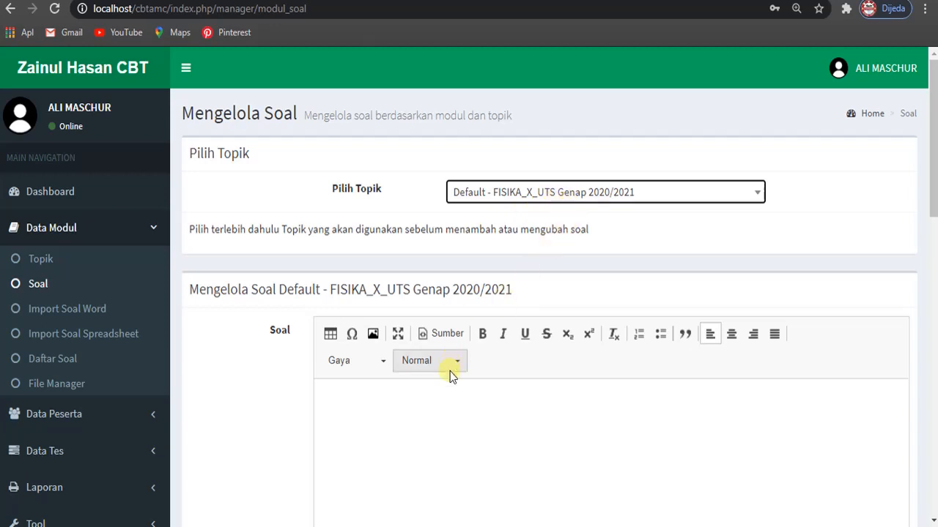
Start inserting an image into the Soal question text and look through the already uploaded files
scroll(495, 374, down, 2)
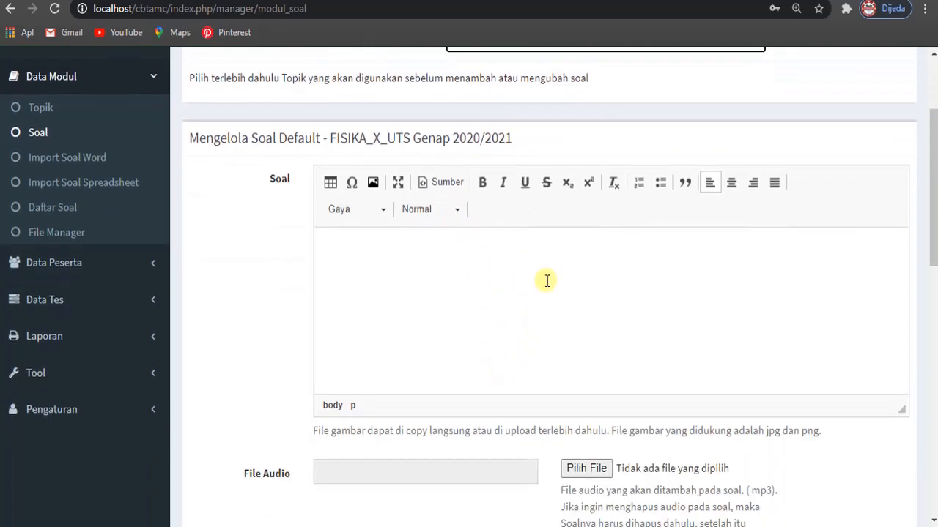
click(389, 249)
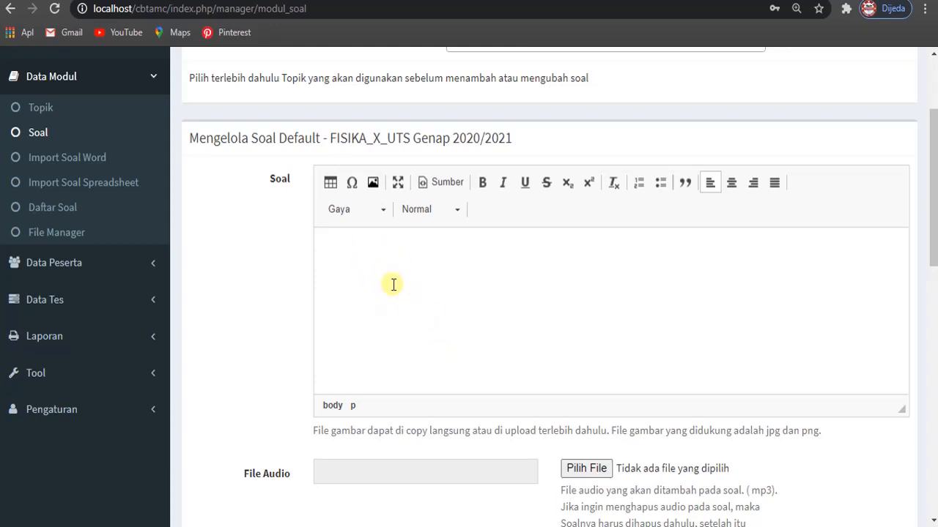
click(374, 185)
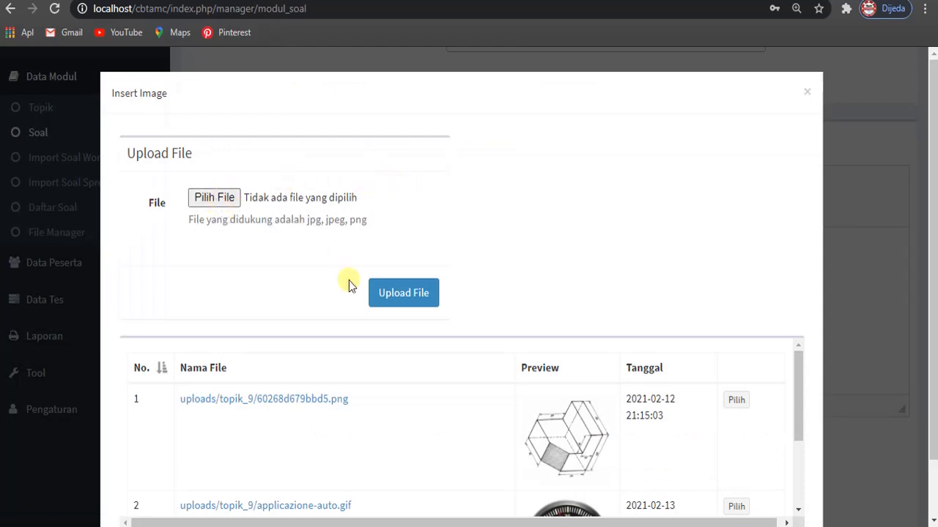
scroll(516, 412, down, 3)
scroll(515, 407, up, 3)
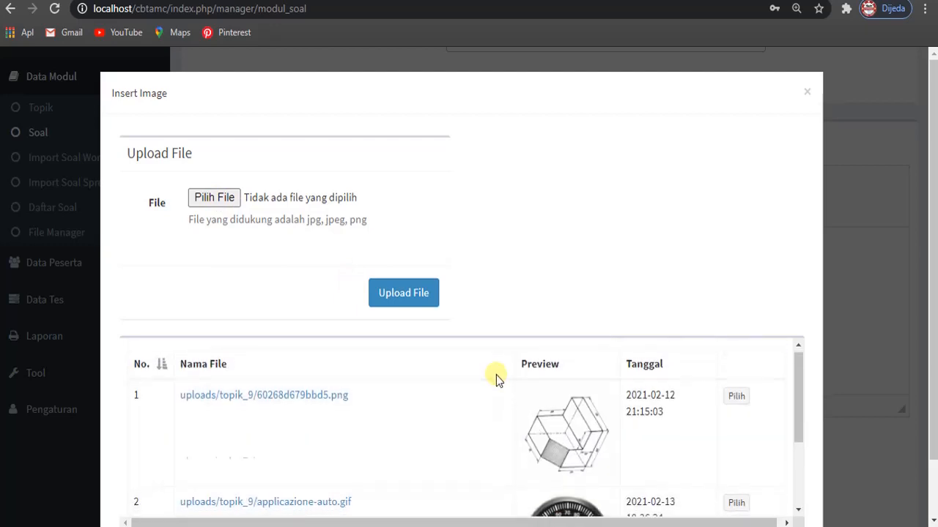
scroll(496, 377, down, 3)
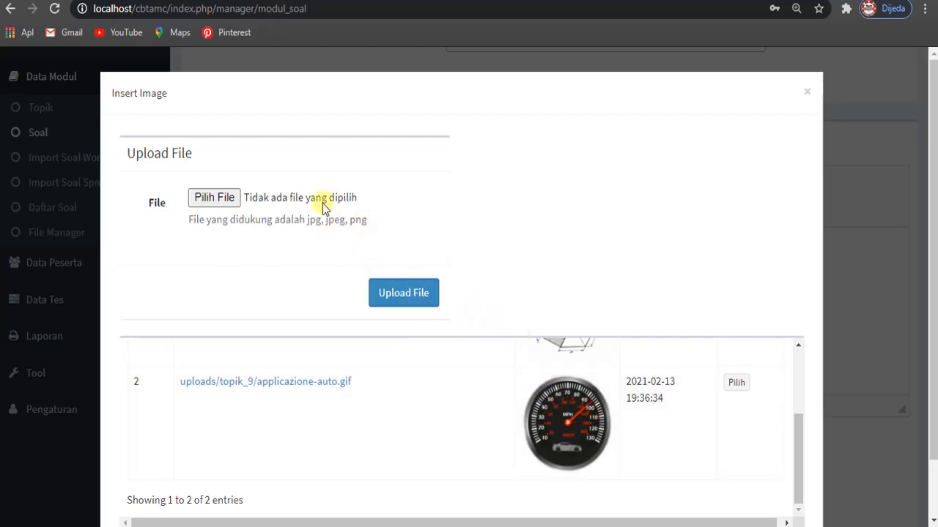
Upload Torque_animation.gif from the DATA SEKOLAH (E:) drive and insert it into the question text
click(215, 199)
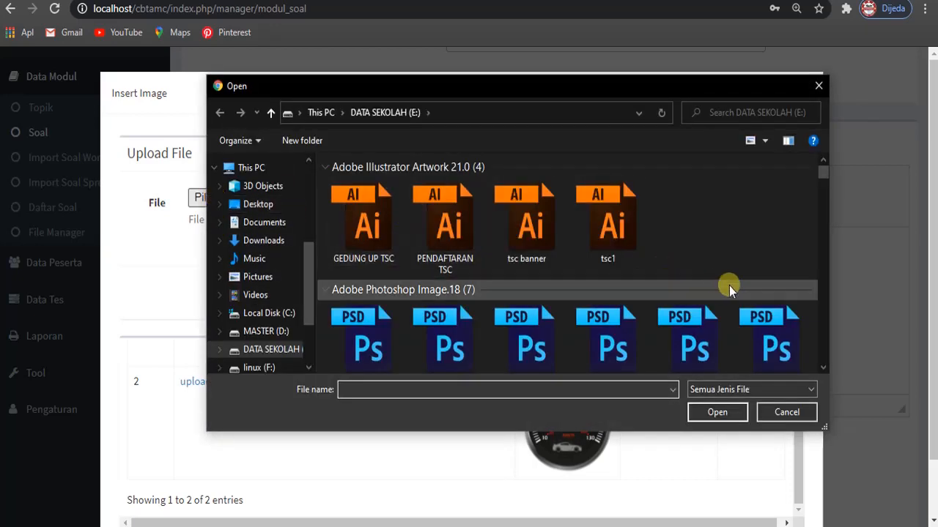
scroll(729, 286, down, 10)
scroll(726, 286, down, 10)
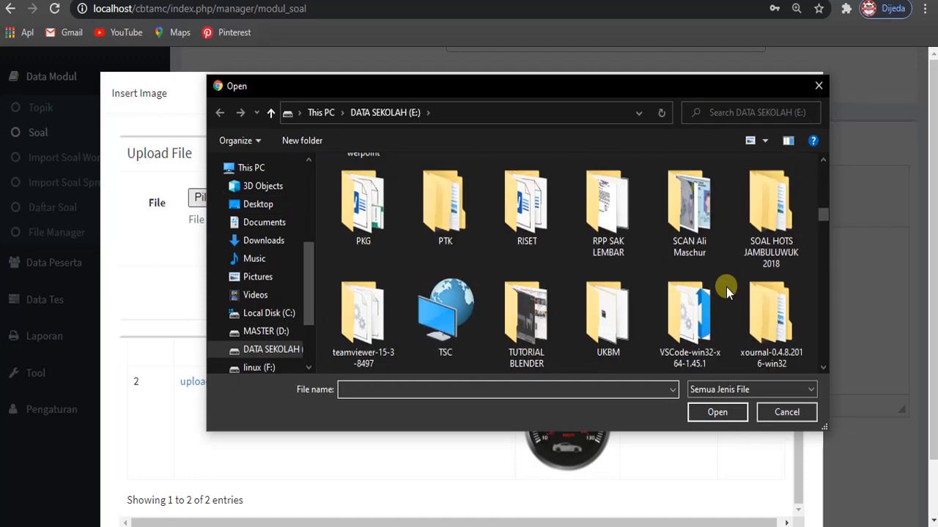
scroll(726, 286, down, 10)
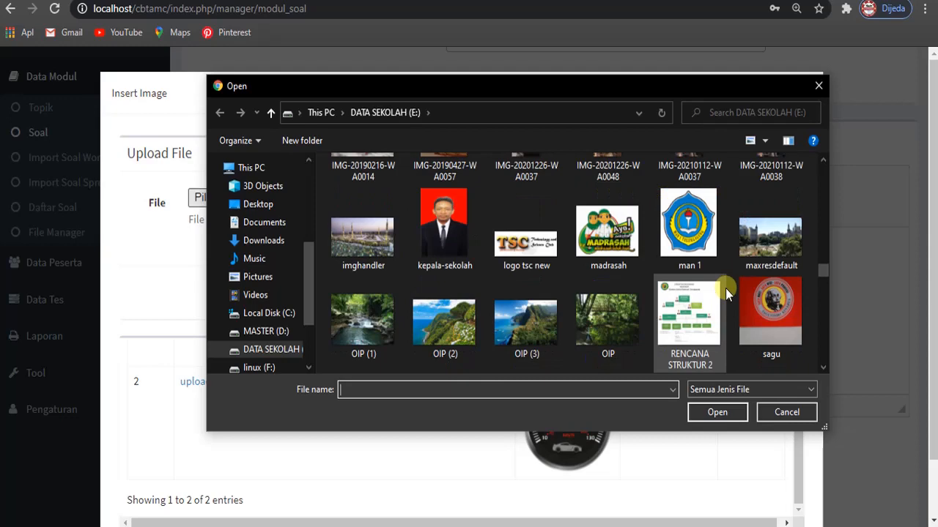
scroll(725, 288, up, 5)
scroll(724, 288, up, 2)
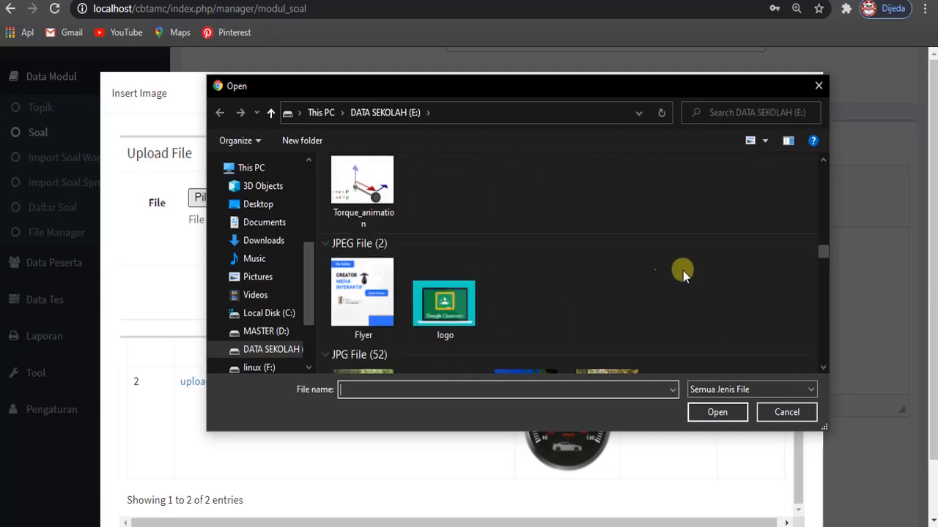
click(386, 194)
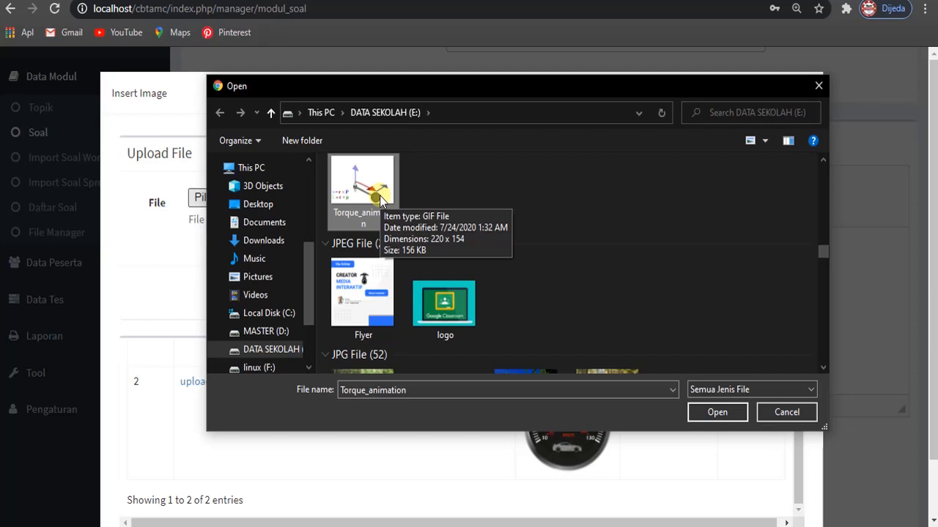
click(709, 412)
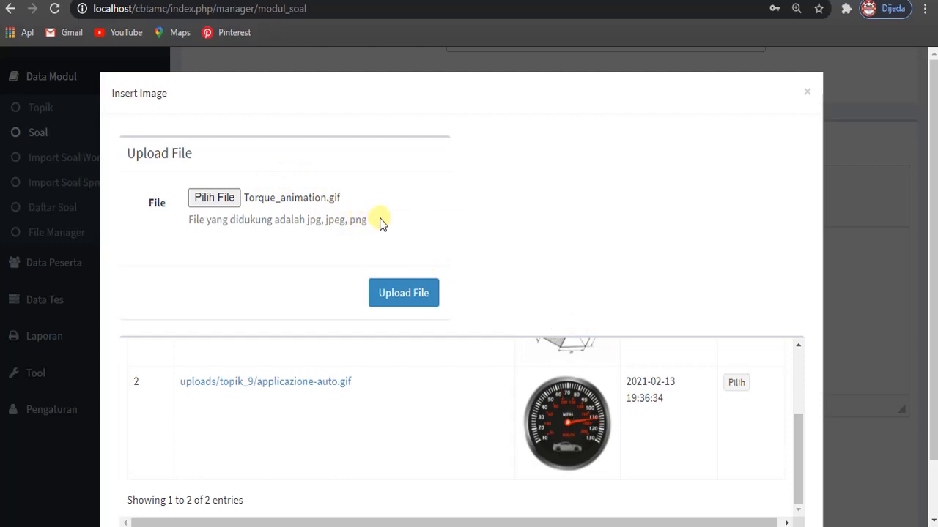
click(402, 294)
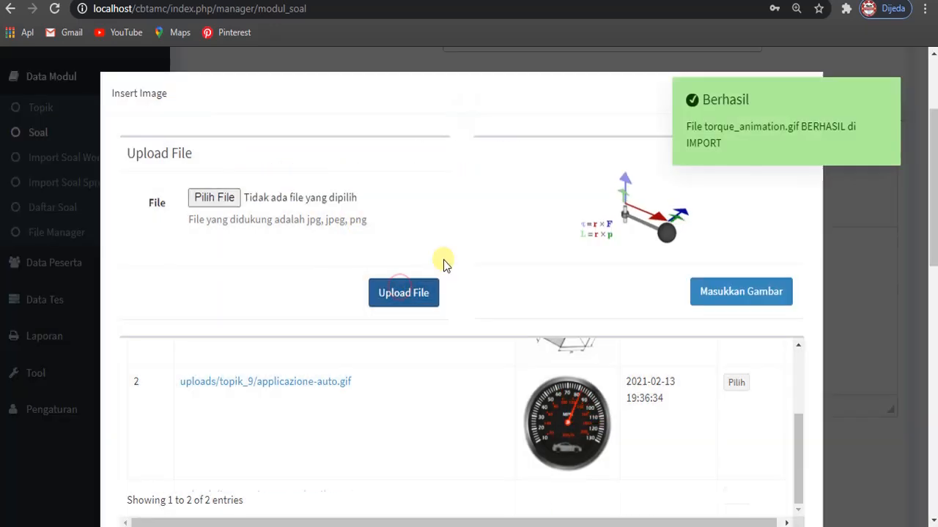
mouse_move(686, 140)
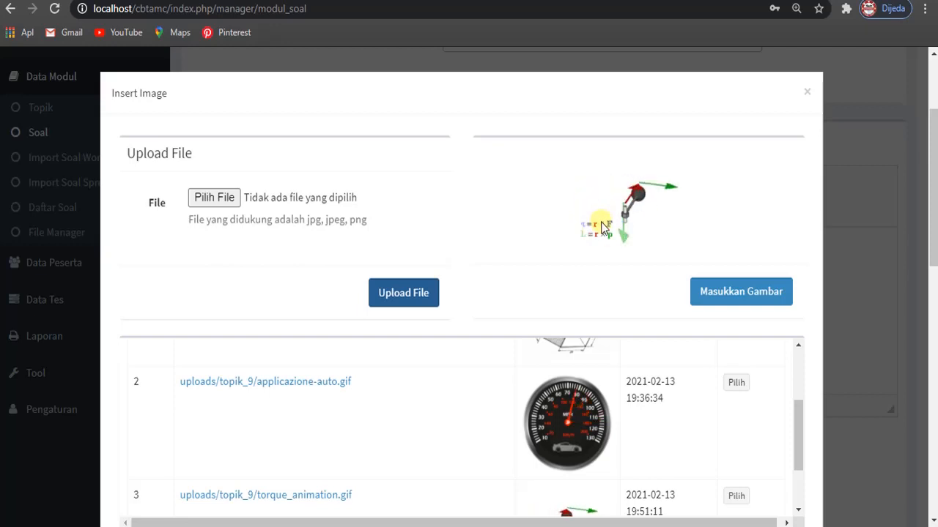
click(720, 295)
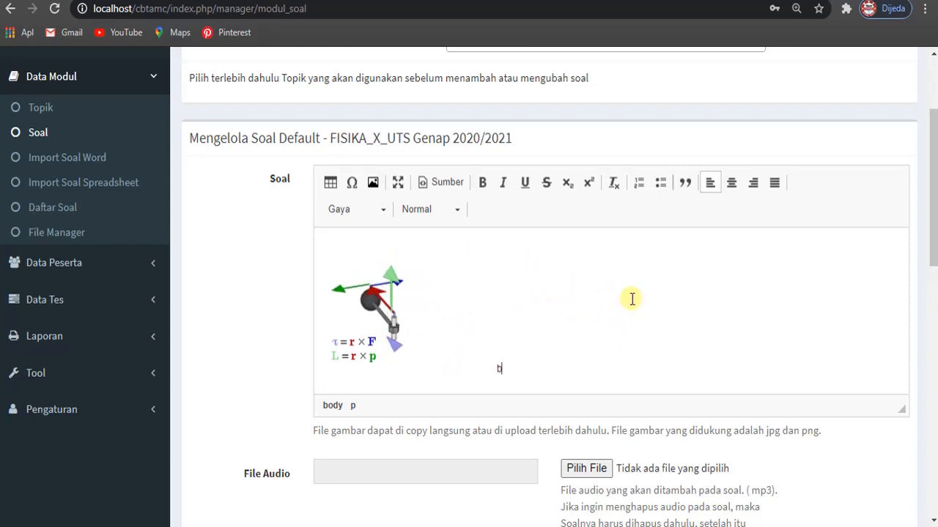
text(b)
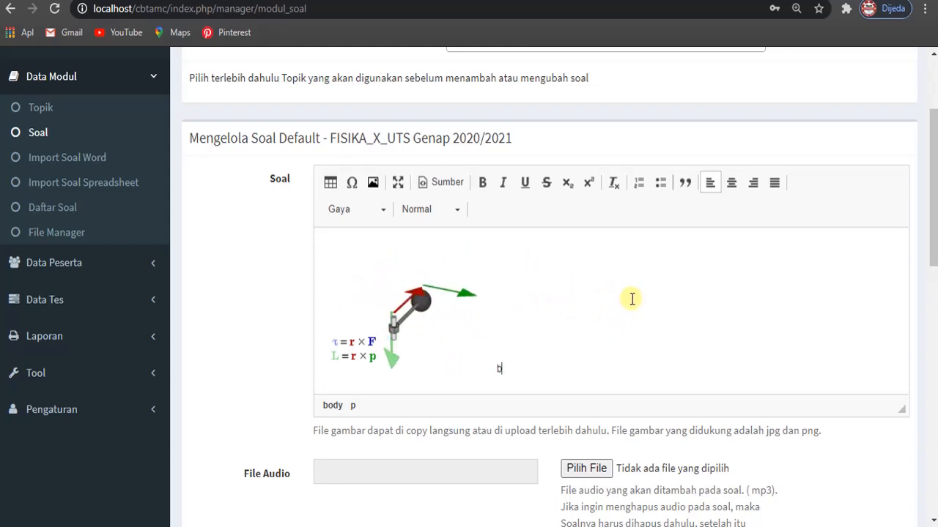
key(BackSpace)
key(Return)
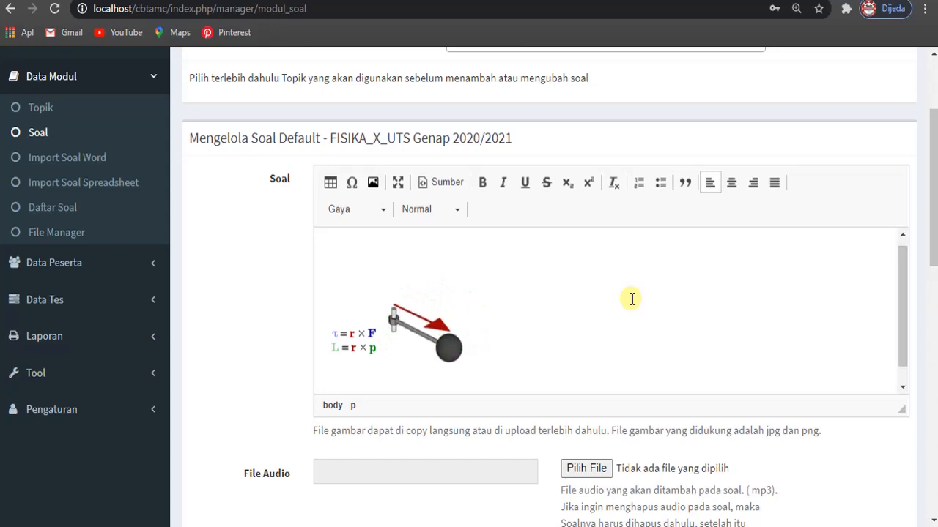
text(bER)
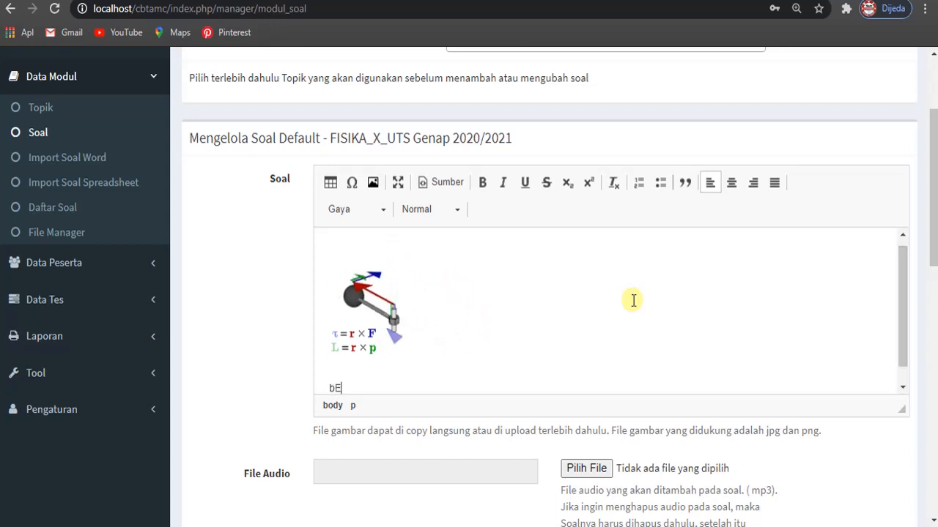
key(BackSpace)
text(BER)
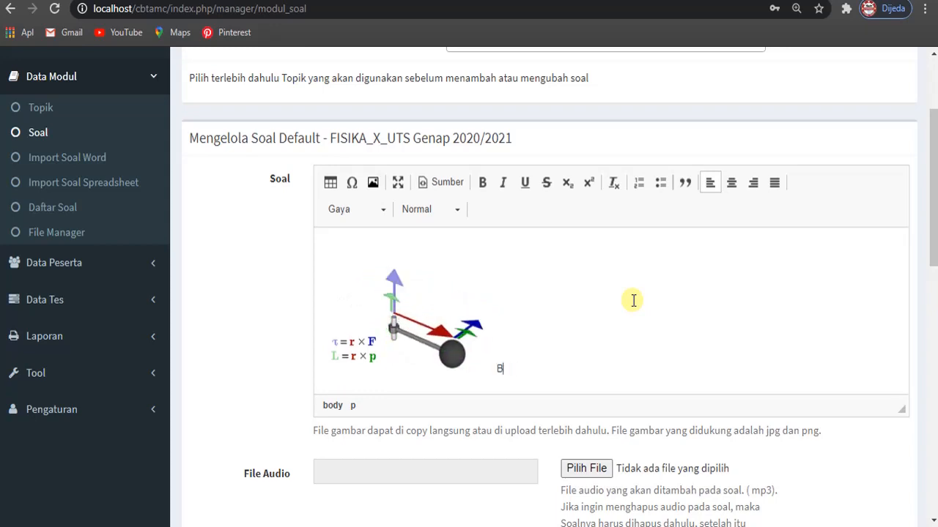
key(BackSpace)
Write "Berdasarkan gambar diatas apa yang bisa anda ketahui?" on a new line below the image in the question text
key(Return)
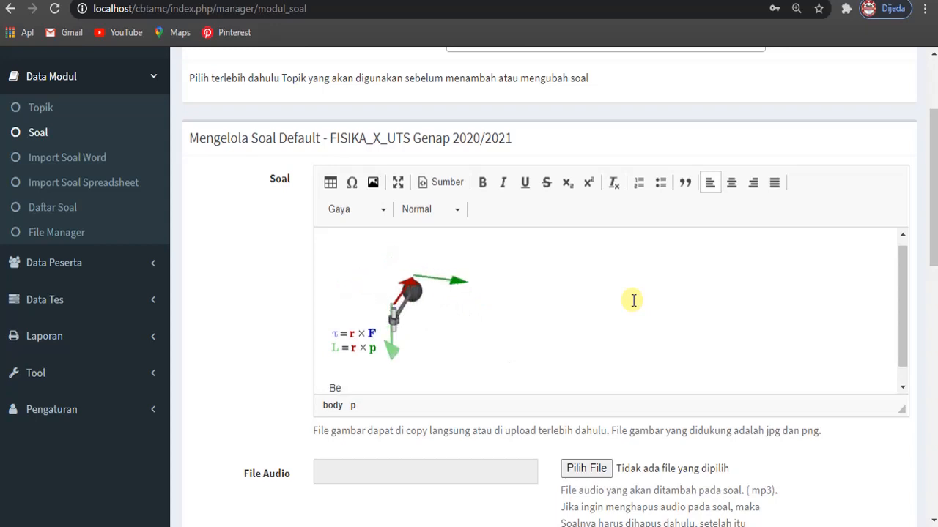
text(Berdasar)
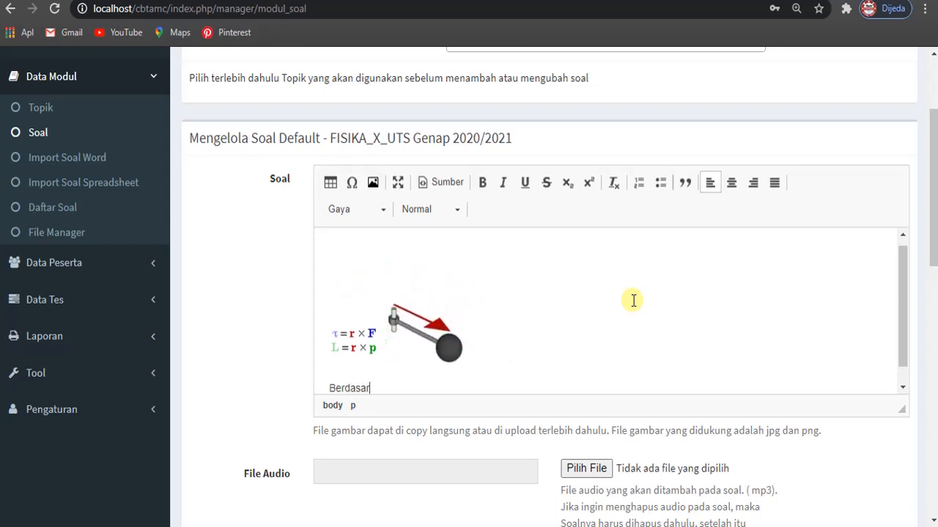
text(kan gamb)
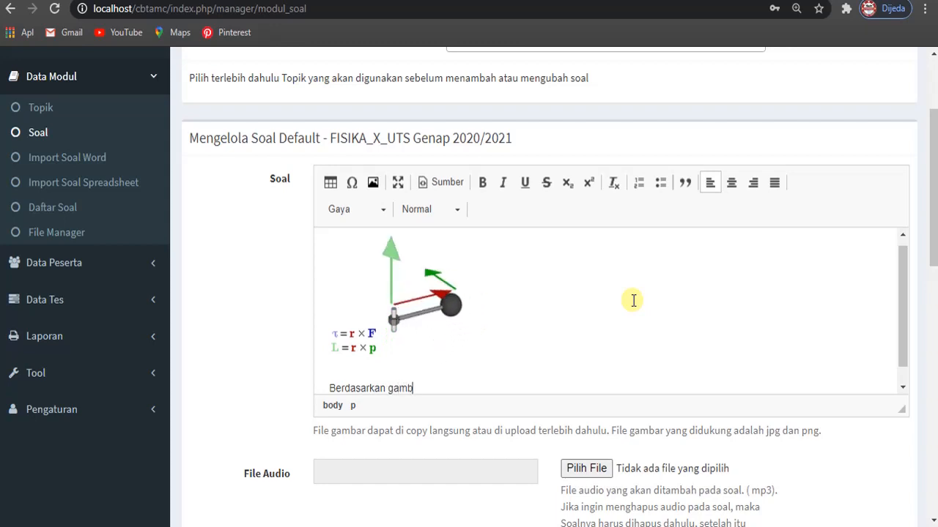
text(ar diatas)
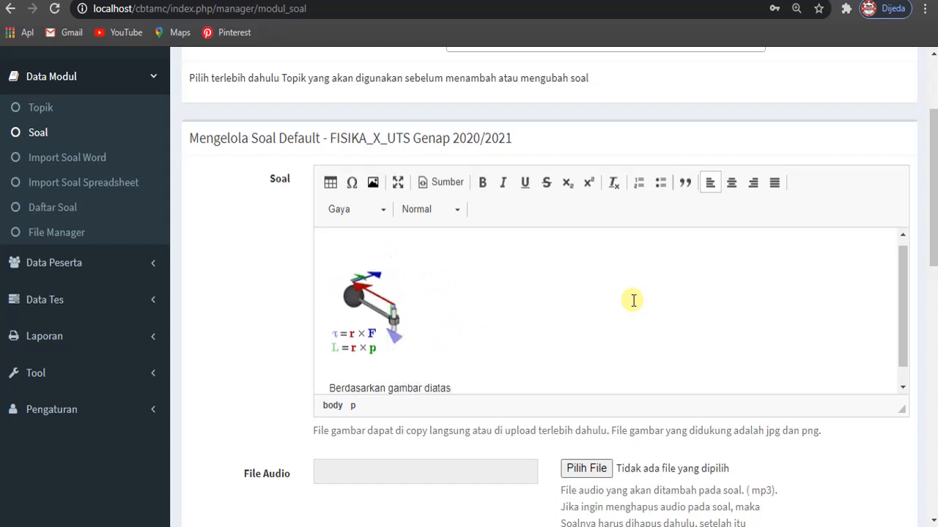
text( apa )
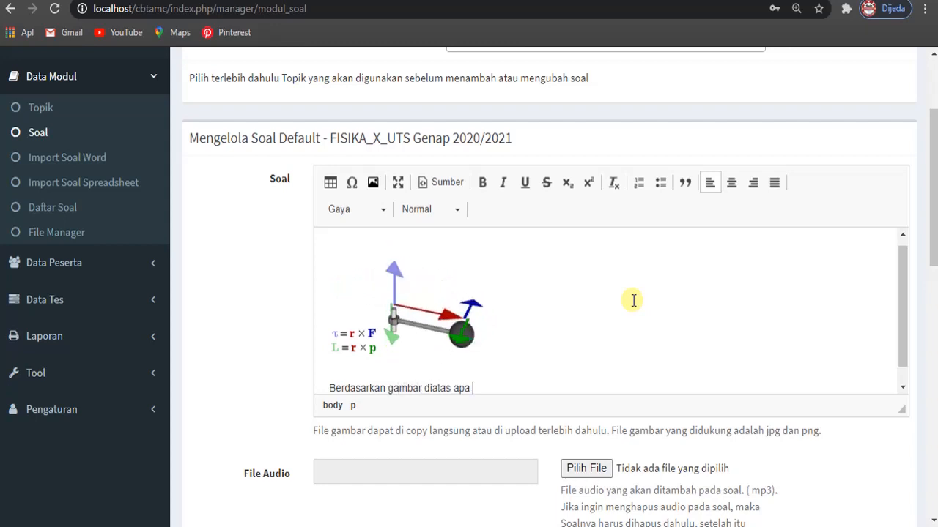
text(yang bisa anda)
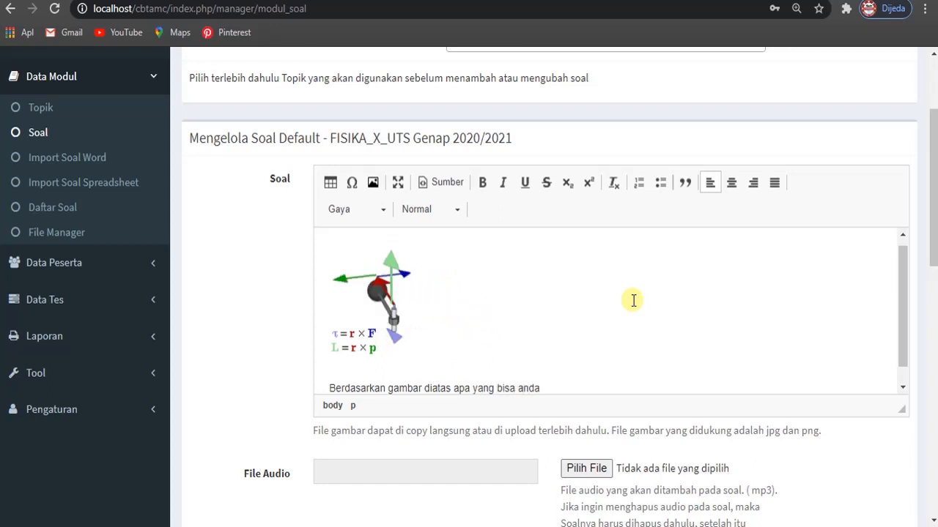
text( ketahu)
text(i)
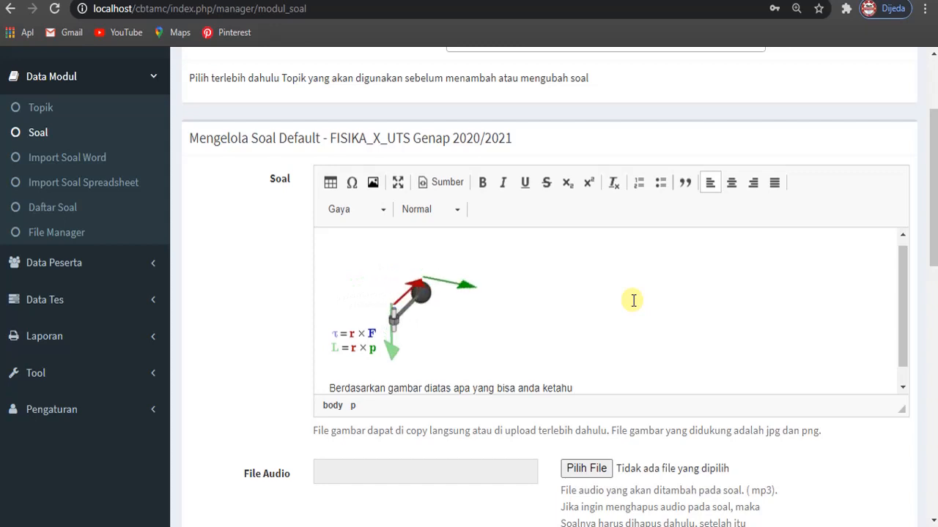
text(?)
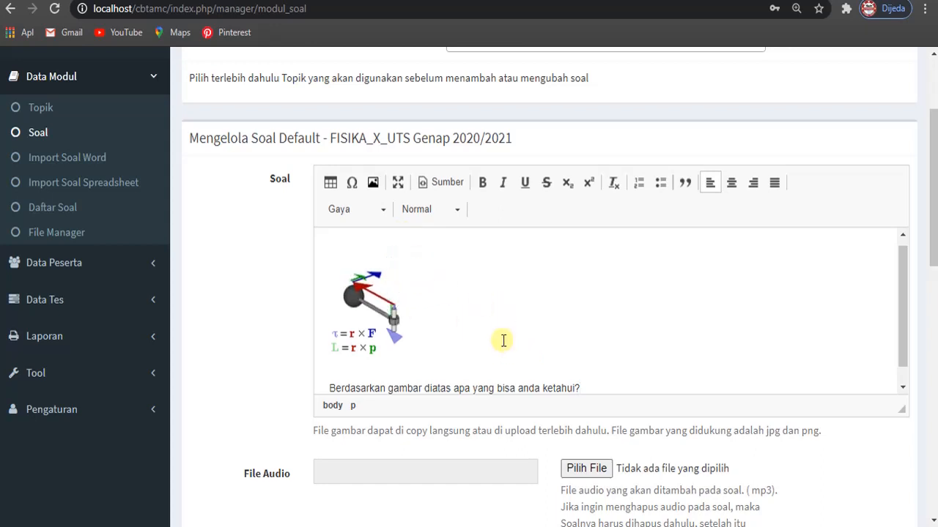
Set the question's difficulty level (Tingkat Kesulitan) to 3
scroll(517, 328, down, 1)
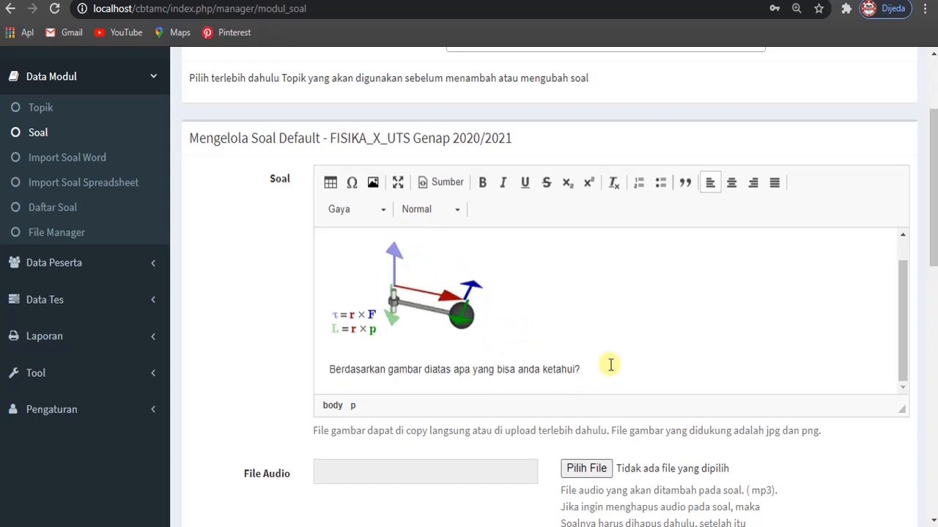
scroll(740, 459, down, 1)
scroll(741, 459, down, 2)
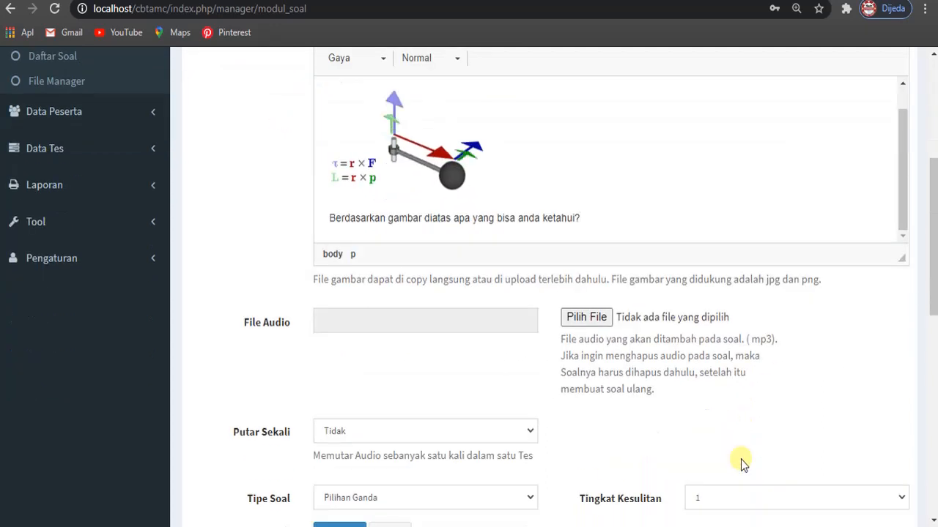
scroll(740, 460, down, 1)
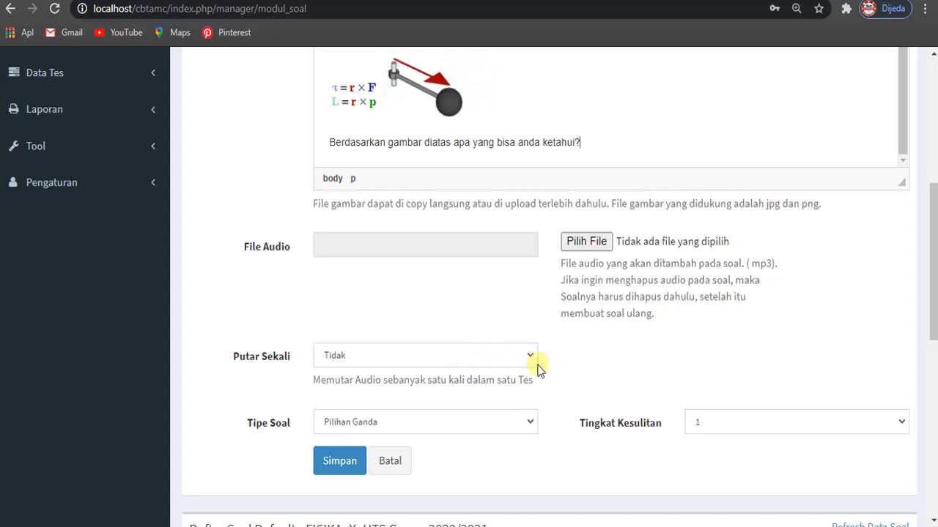
click(726, 424)
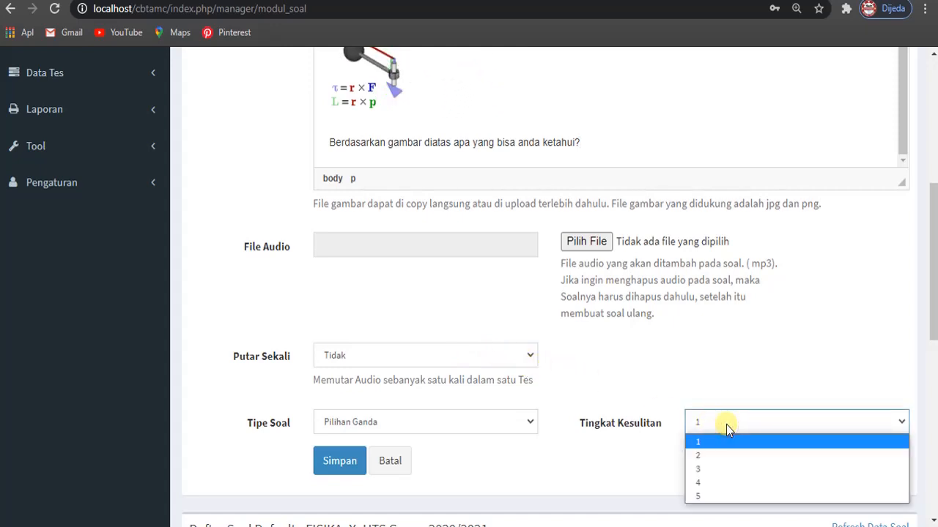
click(716, 470)
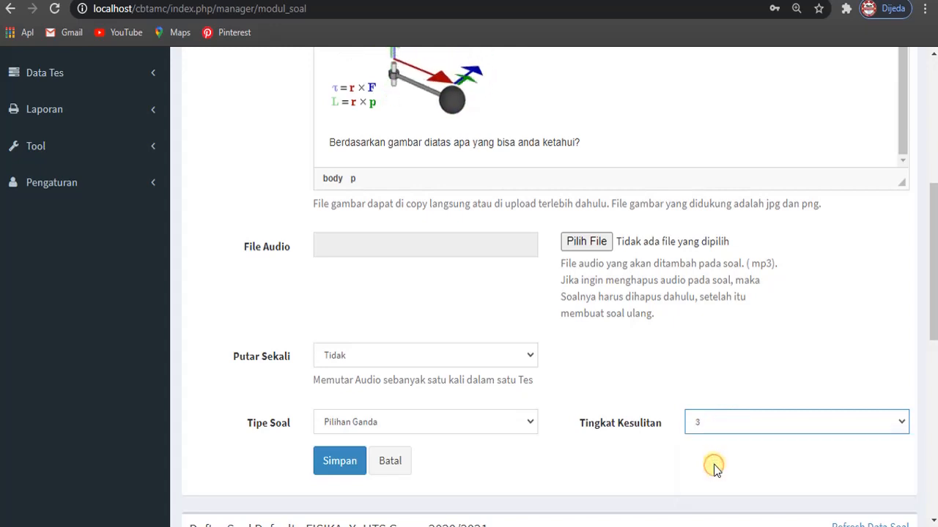
Save the new multiple-choice question in the FISIKA_X_UTS Genap 2020/2021 topic
click(342, 461)
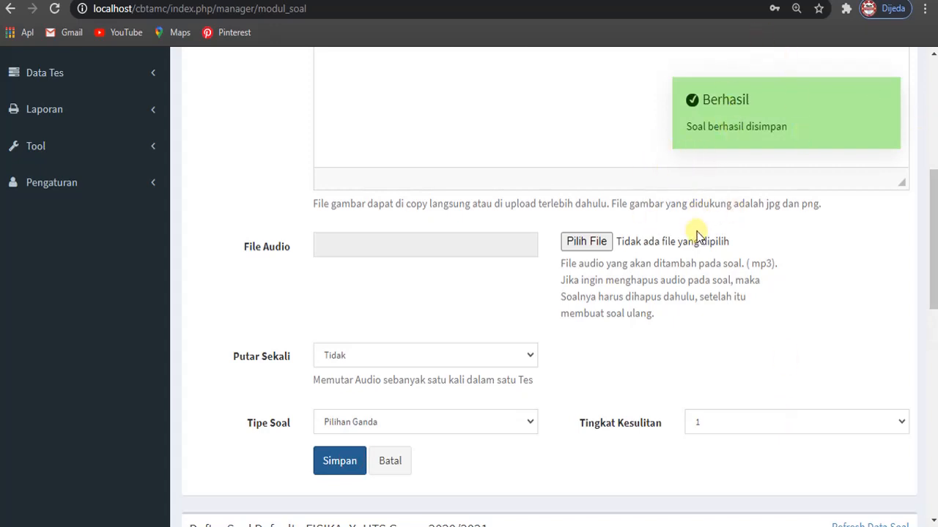
scroll(696, 236, up, 2)
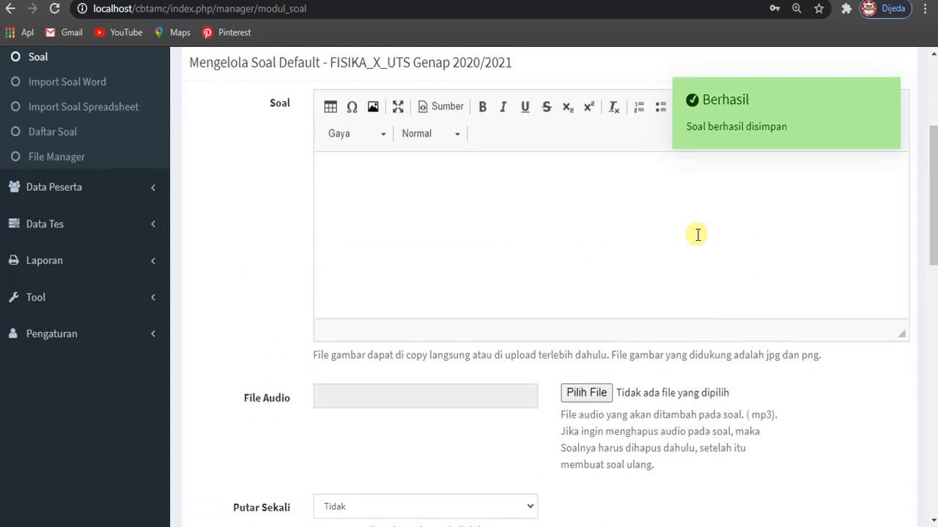
scroll(698, 234, up, 1)
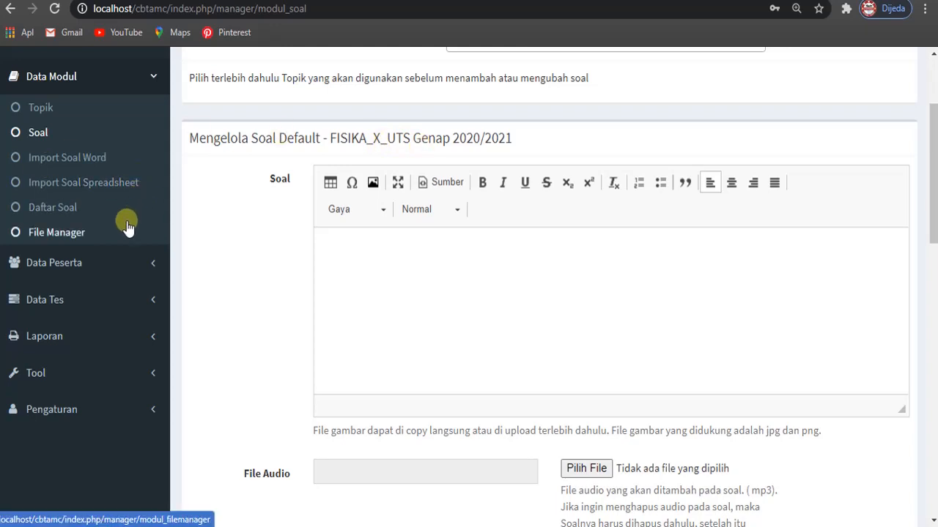
Open Daftar Soal for the FISIKA_X_UTS Genap 2020/2021 topic and examine the newly added torque animation question
click(86, 296)
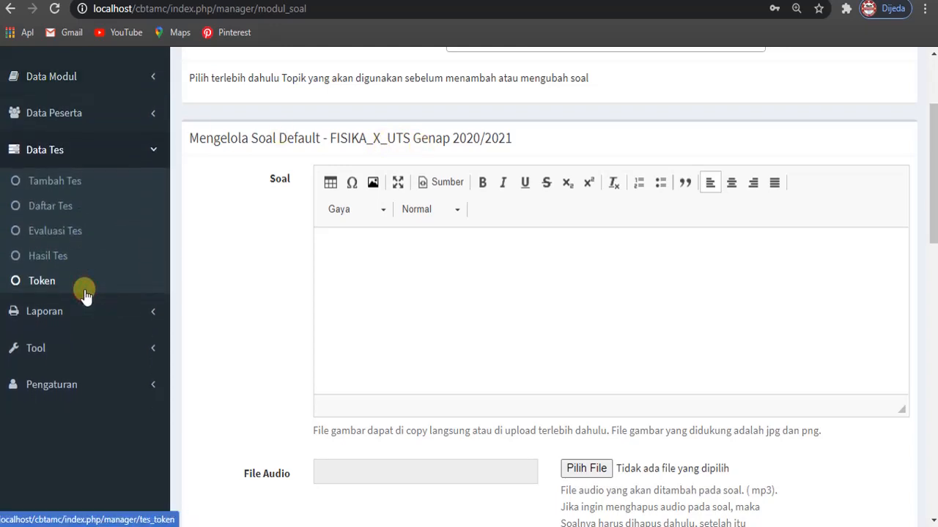
click(74, 151)
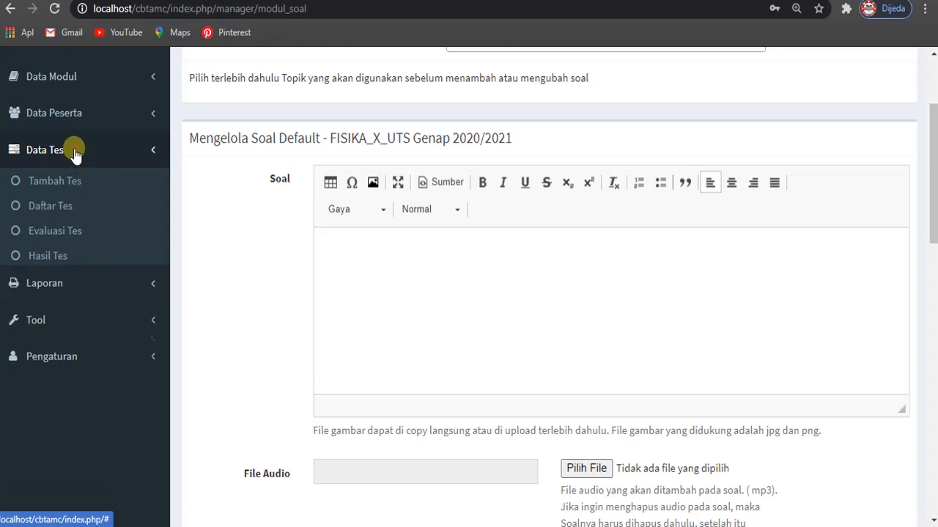
click(71, 78)
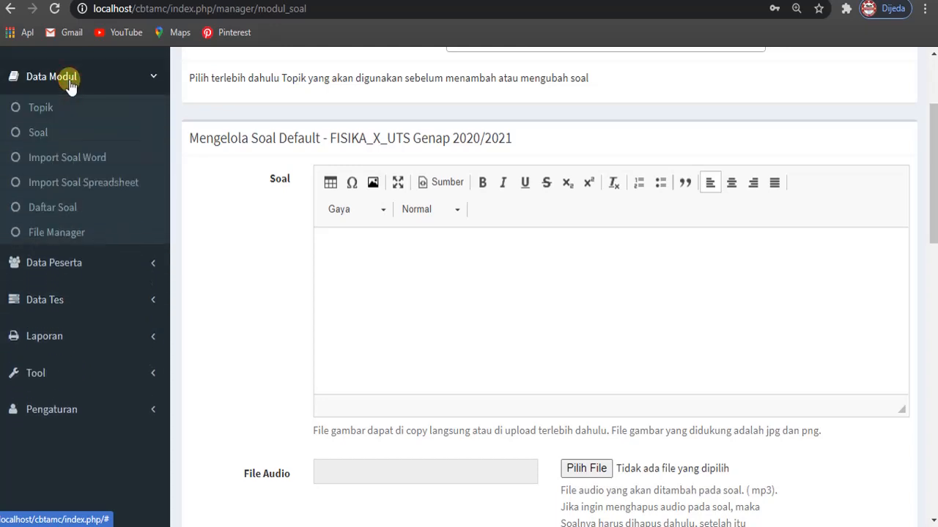
click(67, 213)
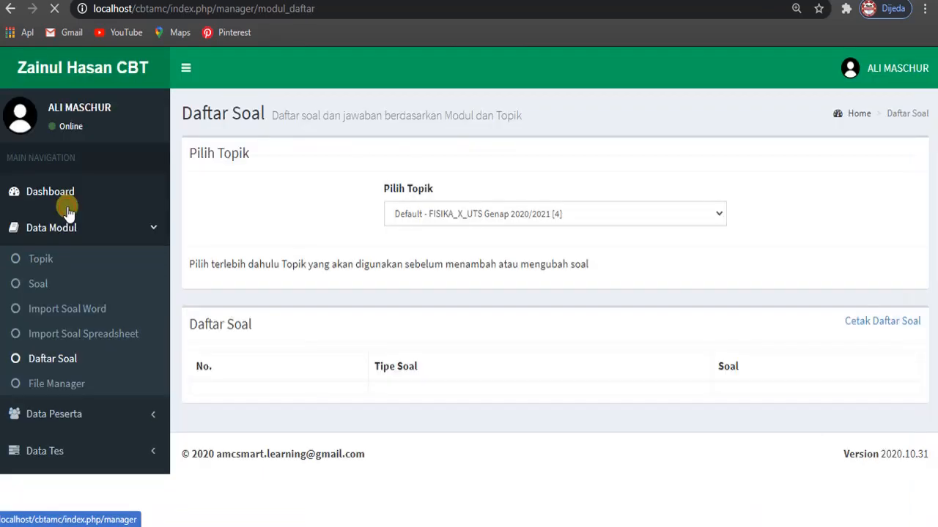
scroll(716, 325, down, 8)
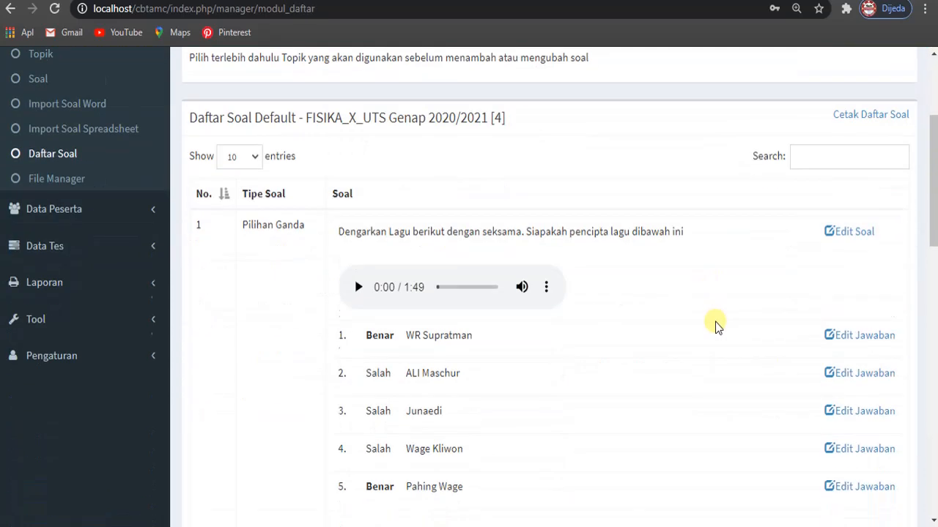
scroll(715, 324, down, 9)
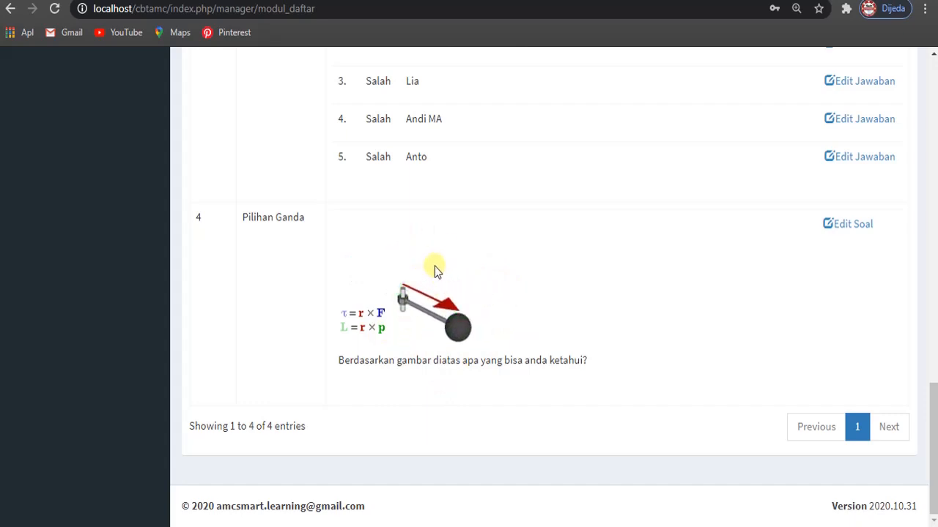
scroll(561, 342, up, 1)
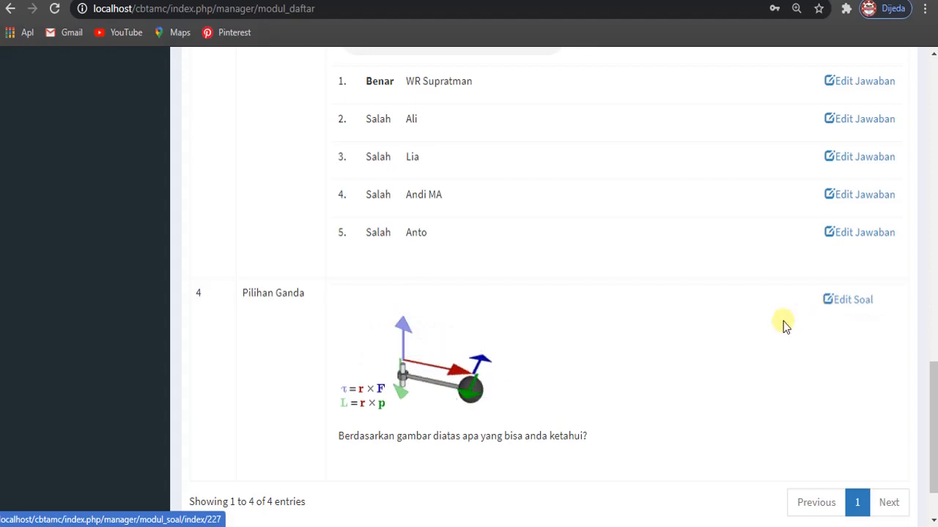
scroll(765, 334, down, 2)
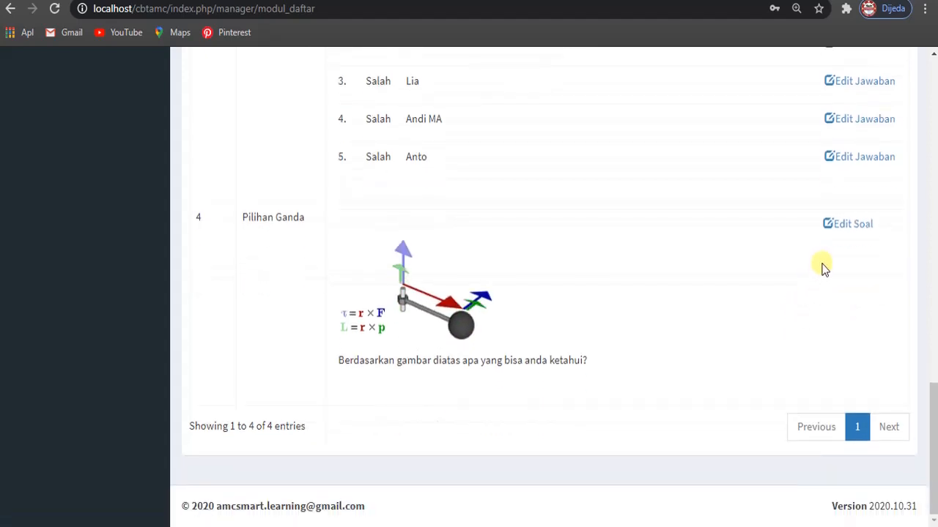
Open the torque animation question for editing, choose Pilihan Ganda as its Tipe Soal and save it
click(839, 231)
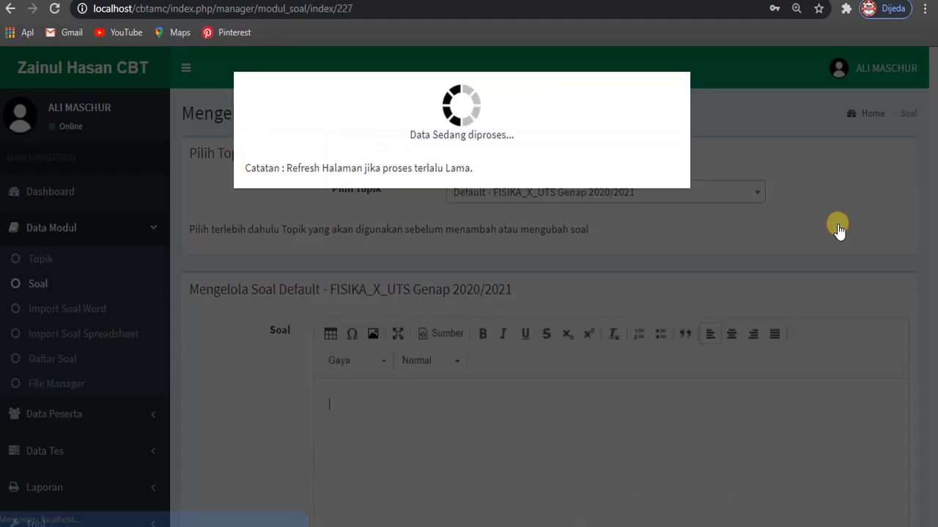
scroll(778, 274, down, 1)
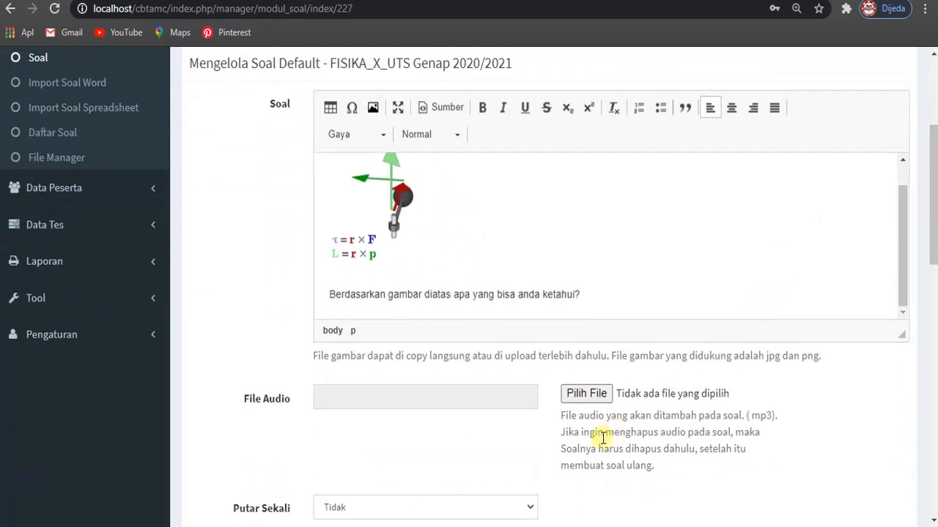
scroll(593, 506, down, 3)
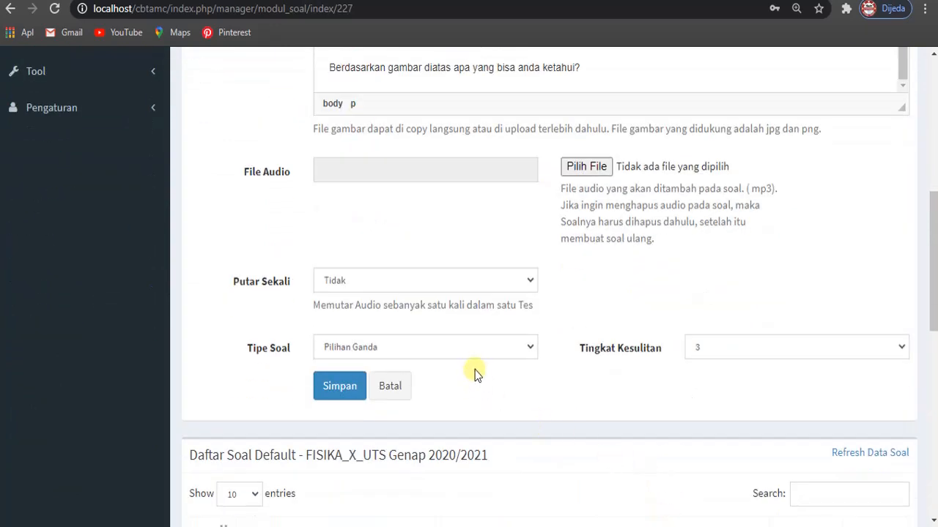
click(488, 349)
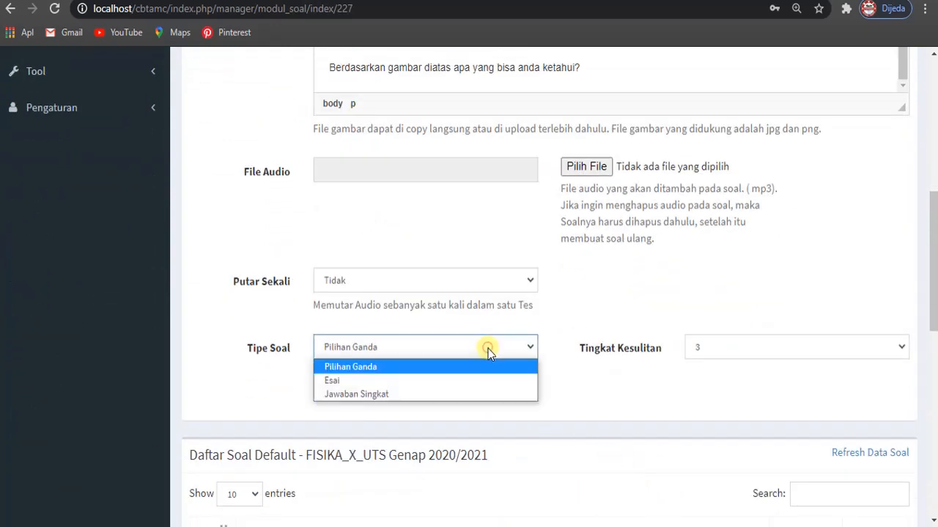
click(441, 366)
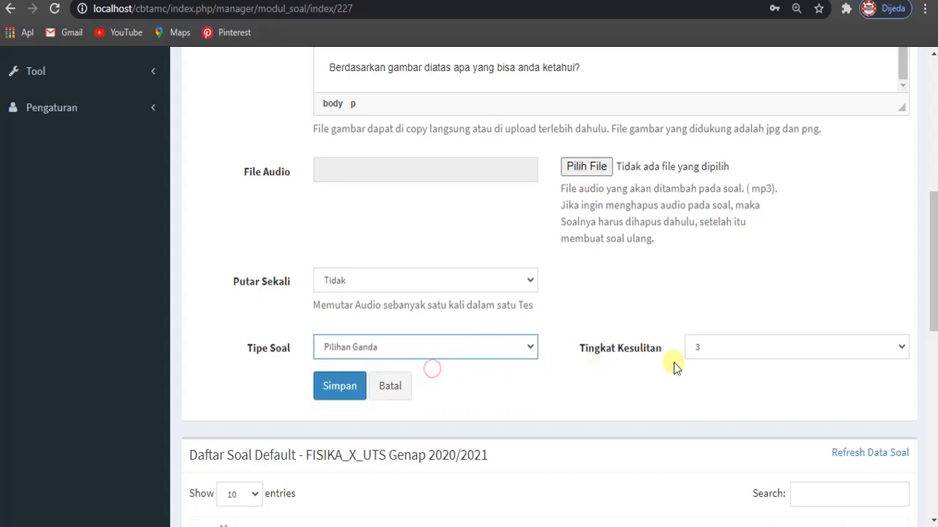
click(335, 394)
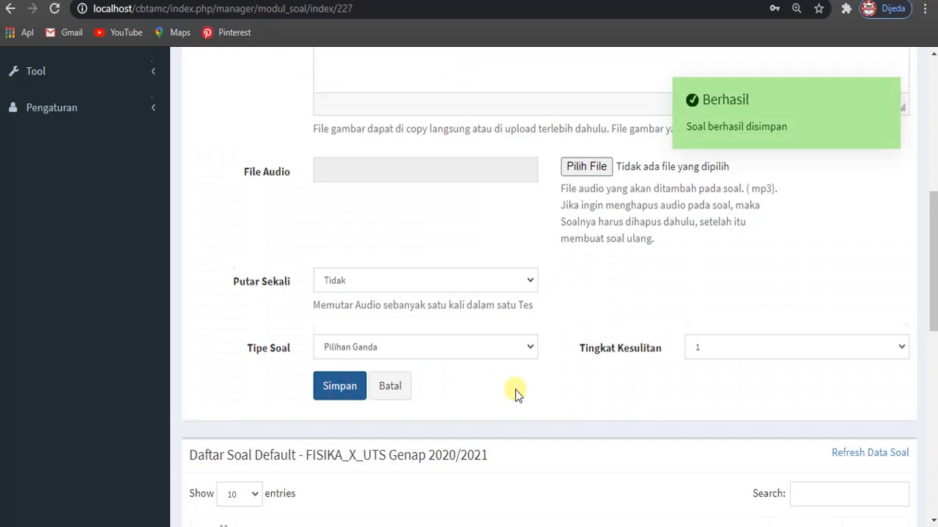
Find the torque animation question in the topic's question list and open its answer management page
scroll(515, 392, down, 9)
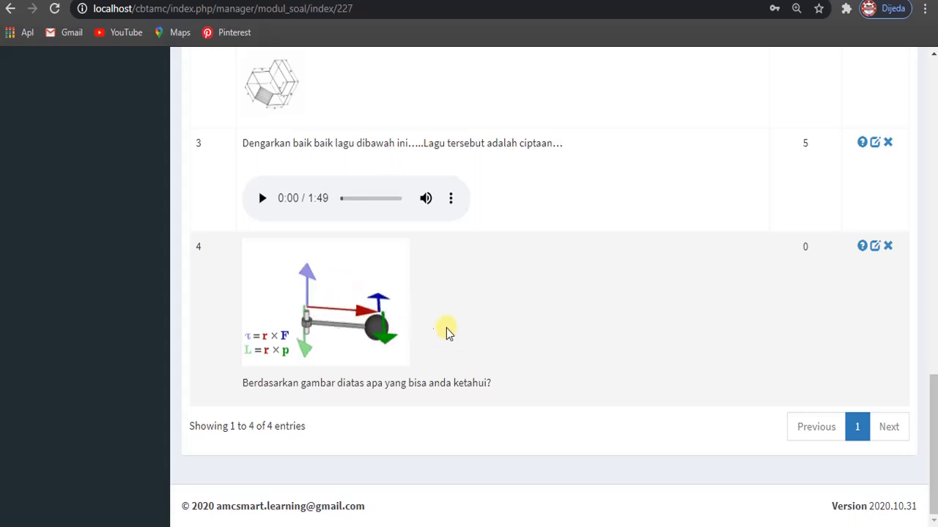
scroll(403, 337, up, 2)
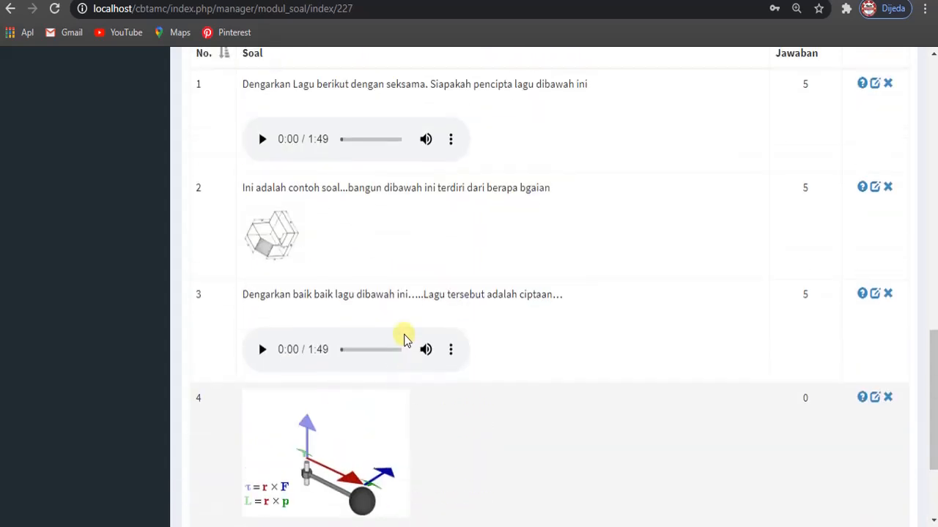
scroll(403, 337, down, 2)
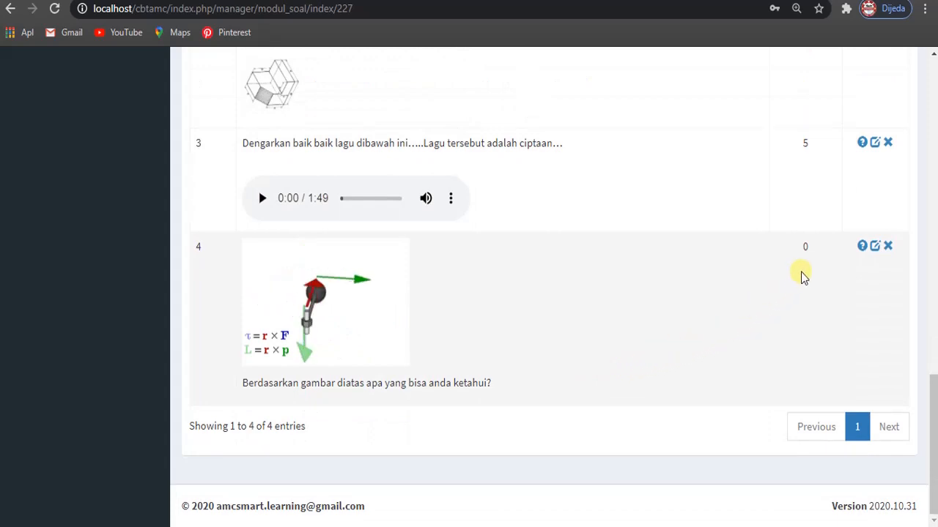
scroll(817, 262, up, 2)
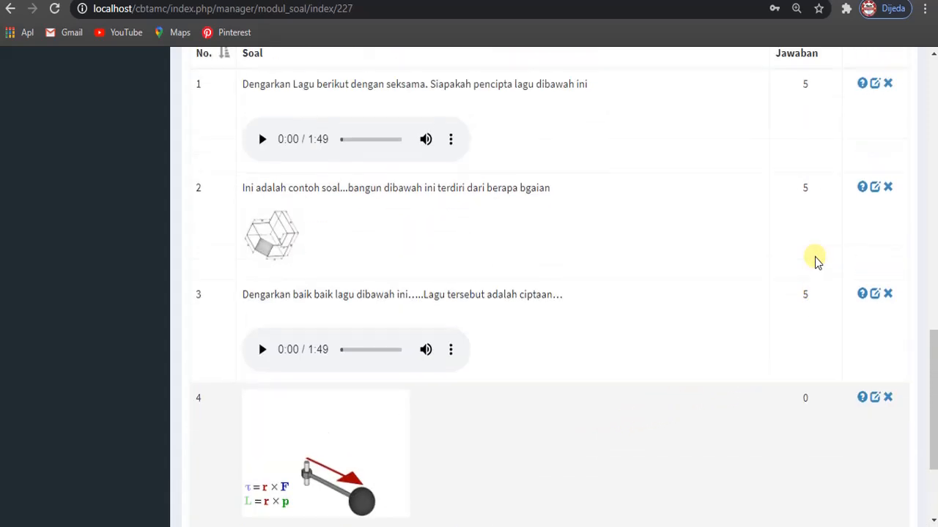
scroll(813, 262, down, 1)
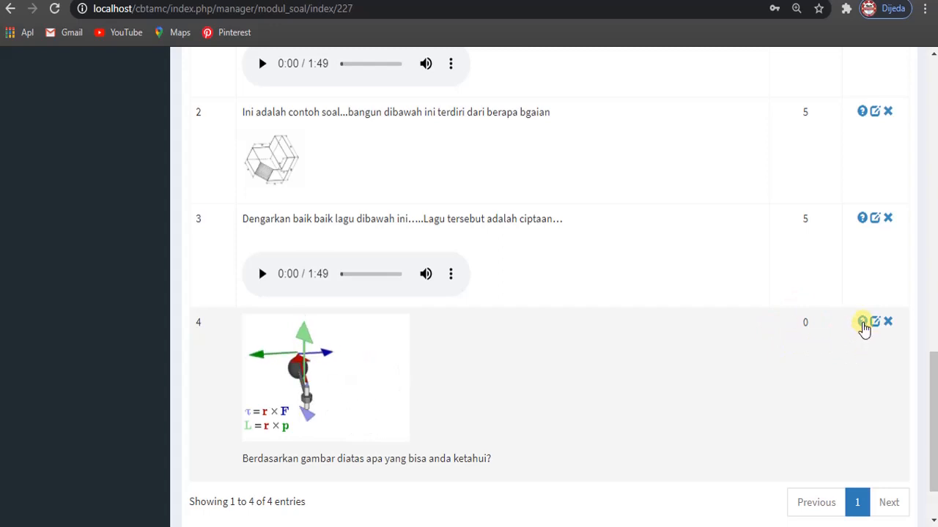
click(863, 322)
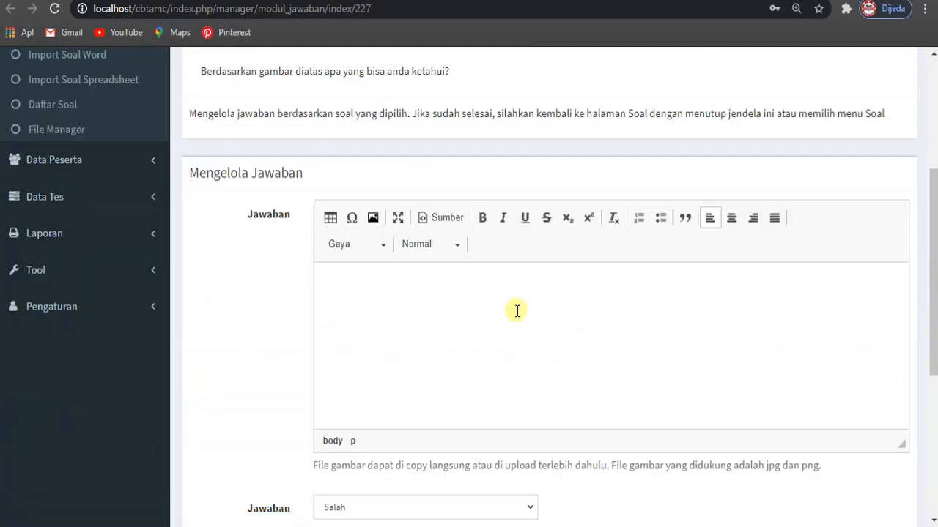
Review the answer form of the torque question and set the first answer's status to Benar
scroll(423, 199, up, 2)
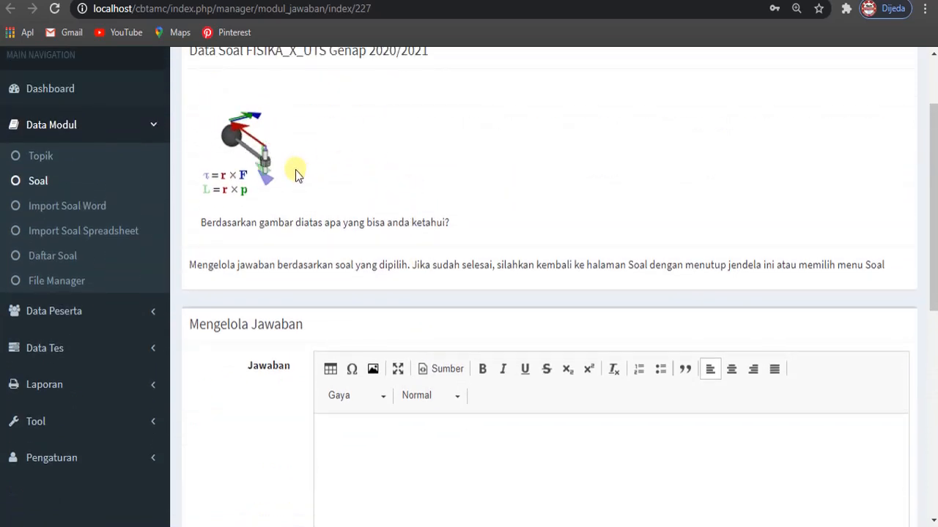
scroll(381, 279, down, 1)
scroll(415, 331, down, 4)
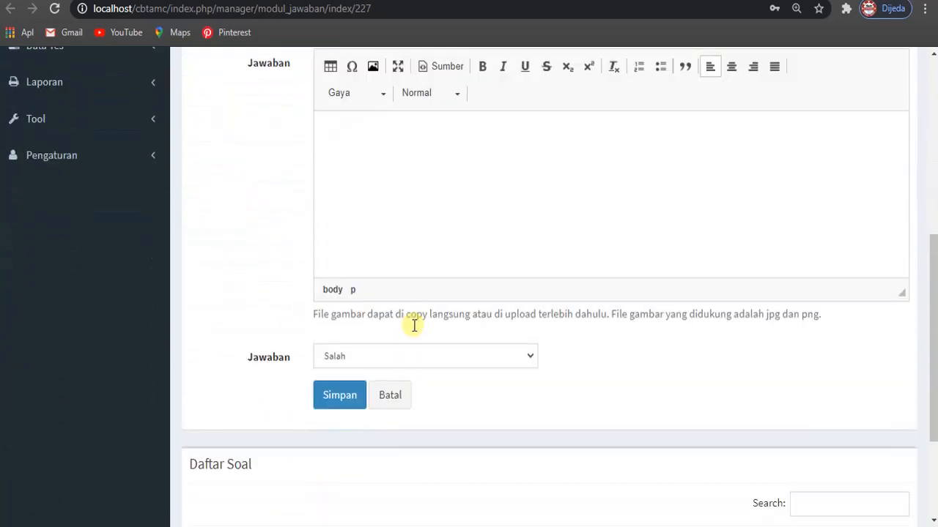
scroll(414, 325, up, 2)
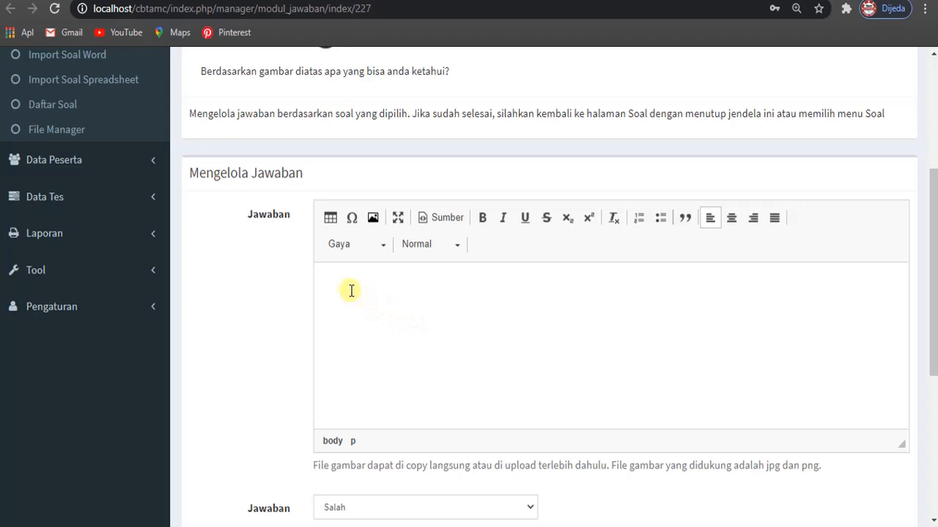
scroll(498, 366, down, 2)
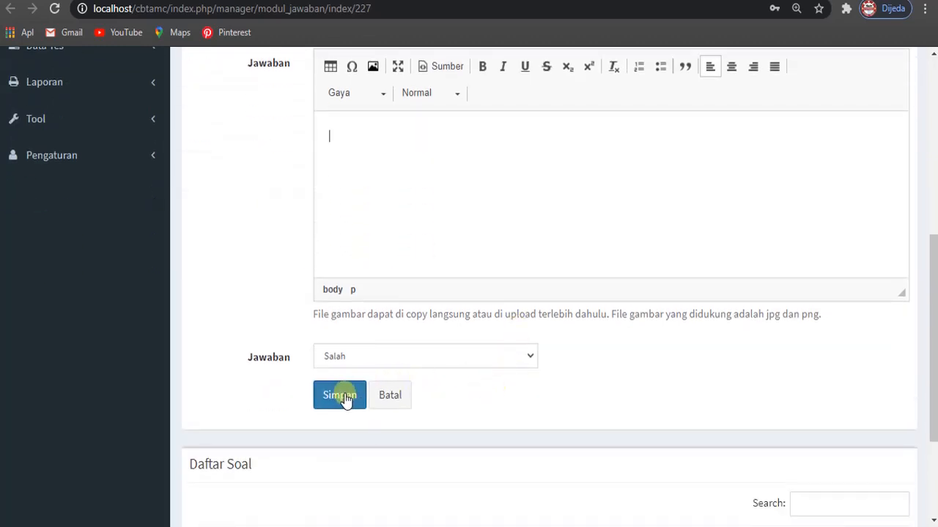
click(345, 399)
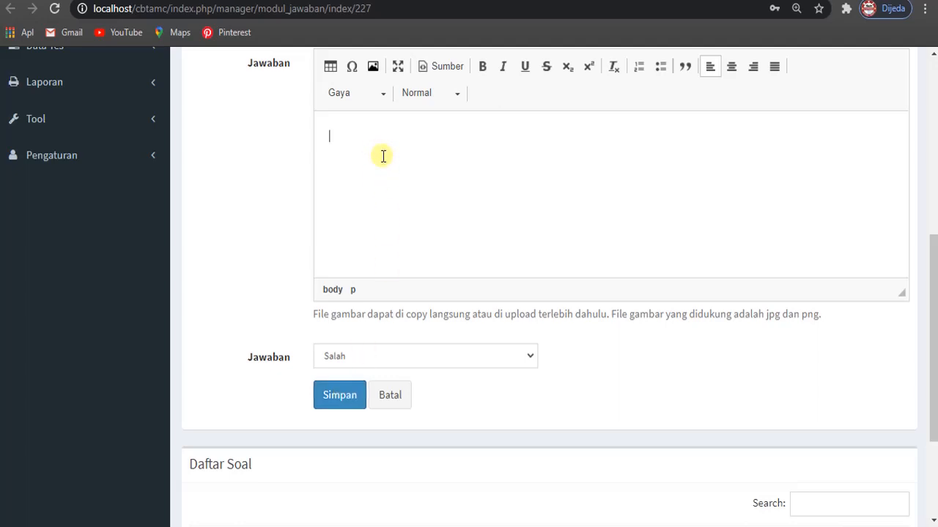
click(527, 361)
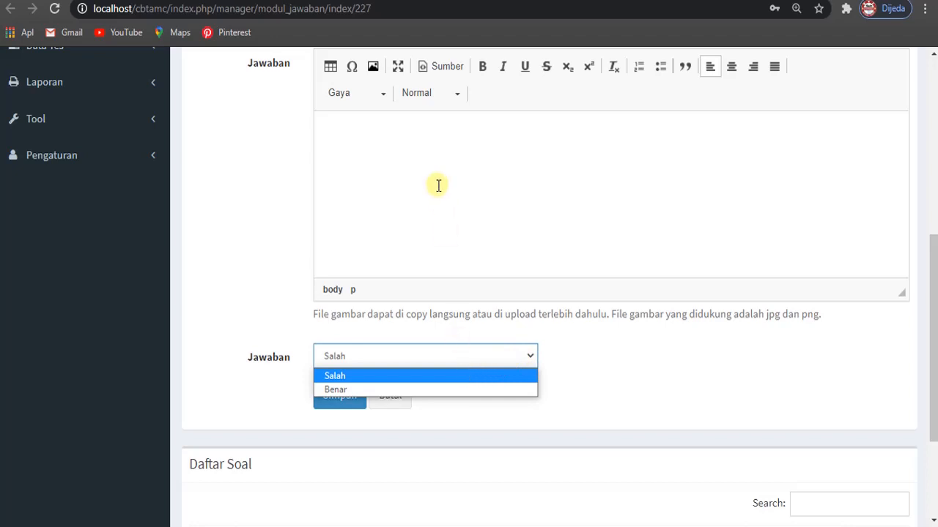
click(378, 390)
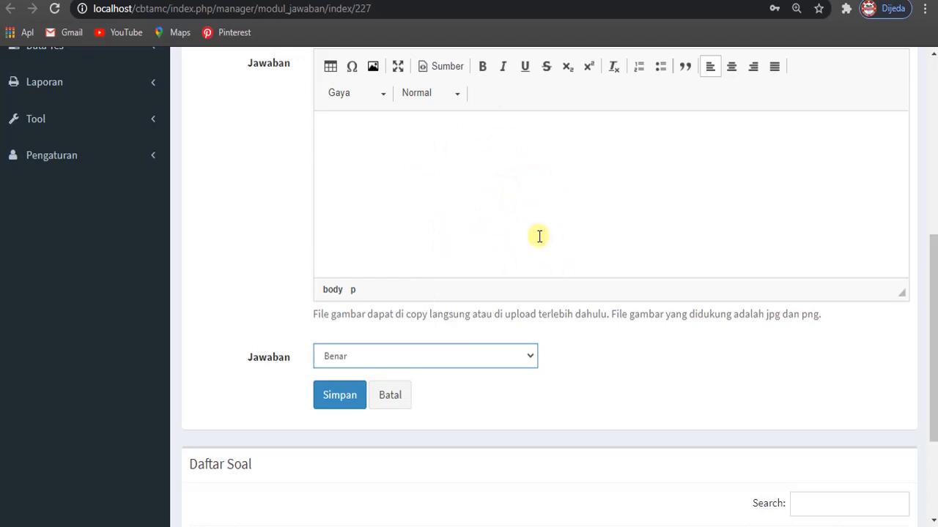
Enter "Momen gaya yang bekerja pada suatu benda itu tergantung pada besar dan arah gaya" as the first answer's text
click(434, 155)
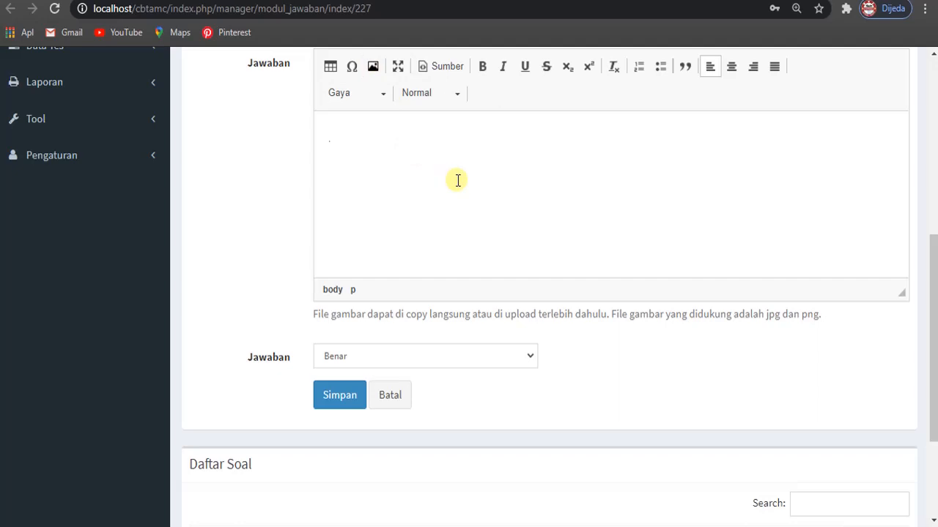
scroll(457, 180, up, 2)
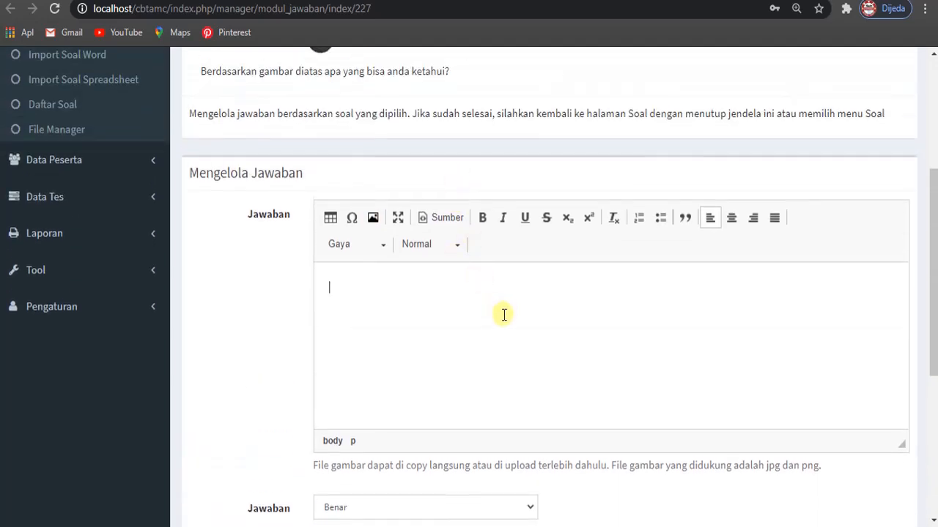
scroll(504, 315, up, 1)
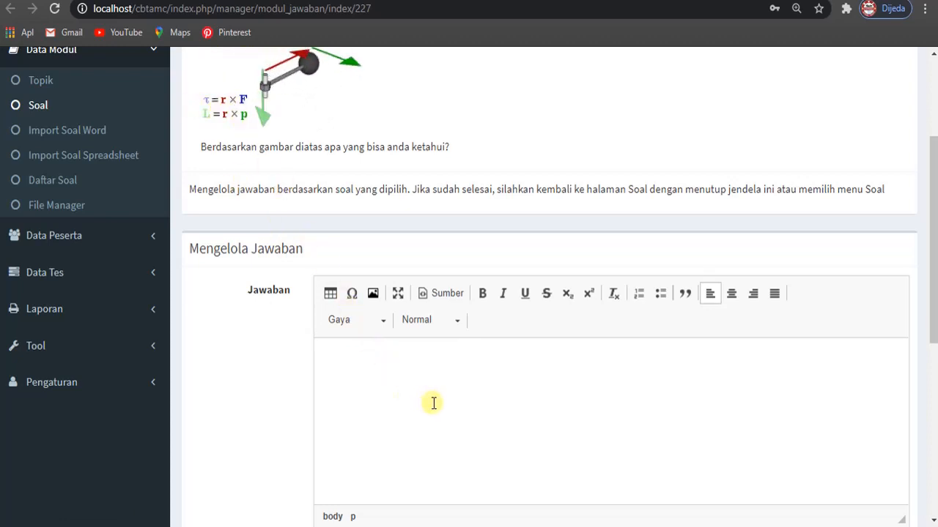
text(Mo)
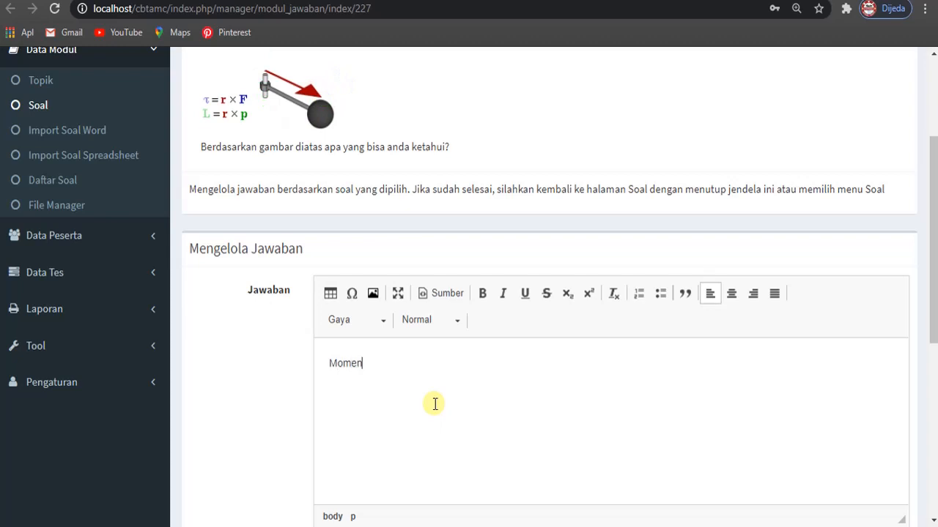
text(men G)
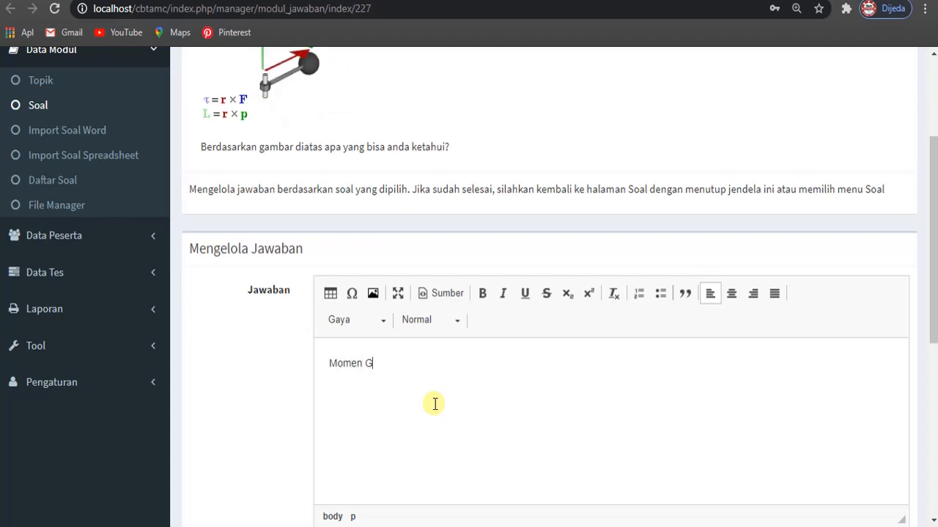
text(aya)
key(BackSpace)
key(BackSpace)
key(BackSpace)
key(BackSpace)
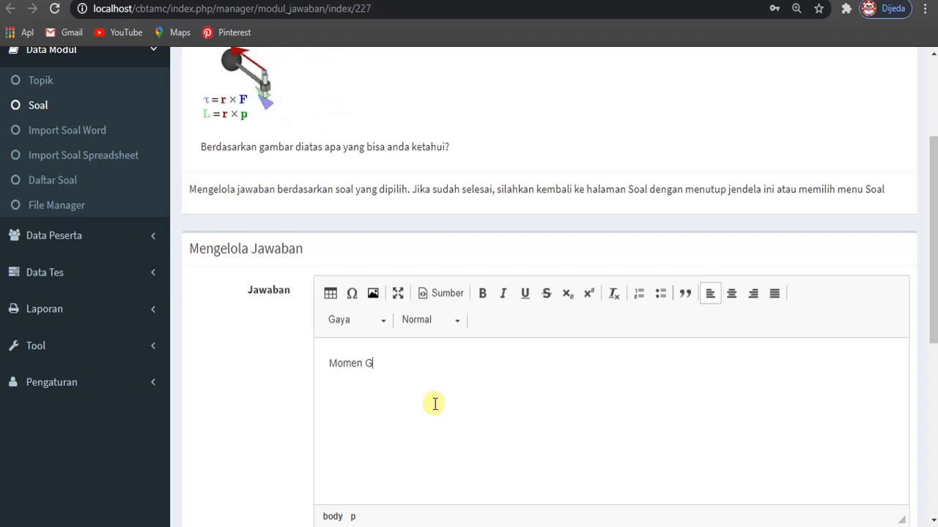
text(ga)
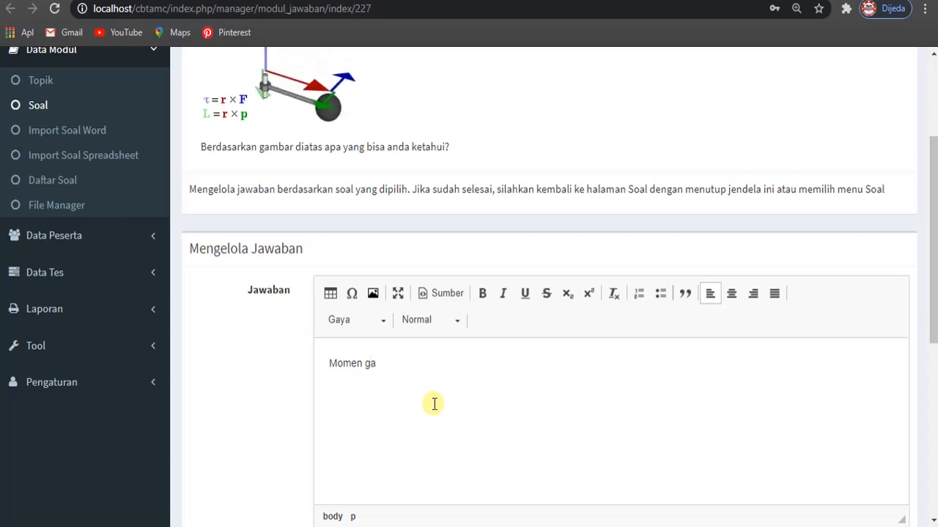
text(ya yang beker)
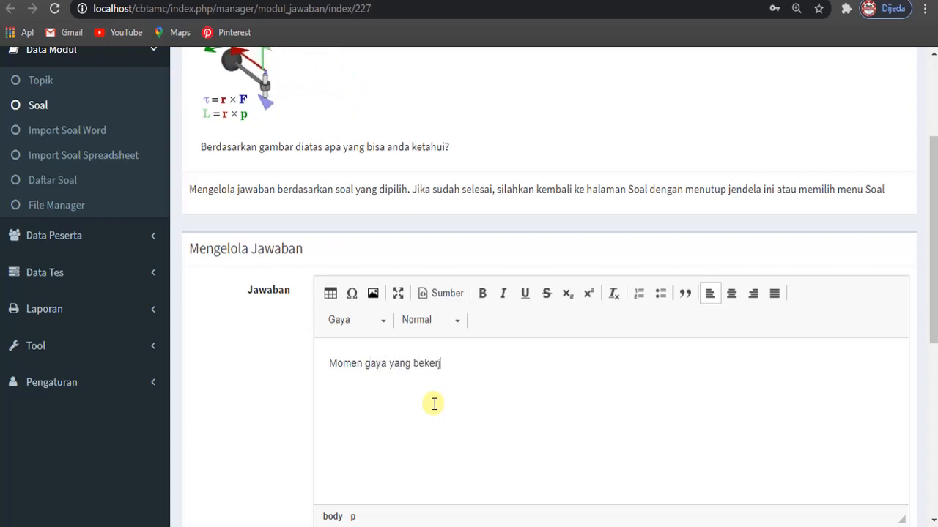
text(ja ada)
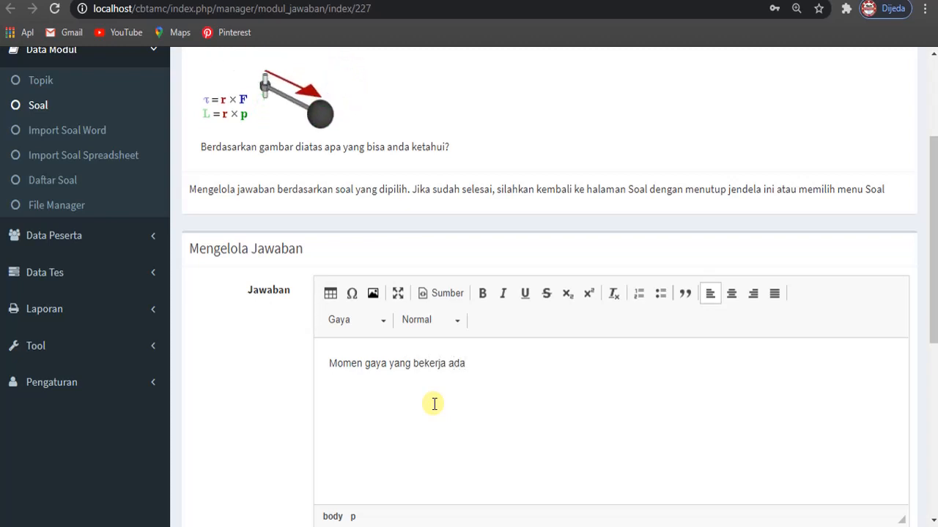
key(BackSpace)
key(BackSpace)
key(BackSpace)
text(pada)
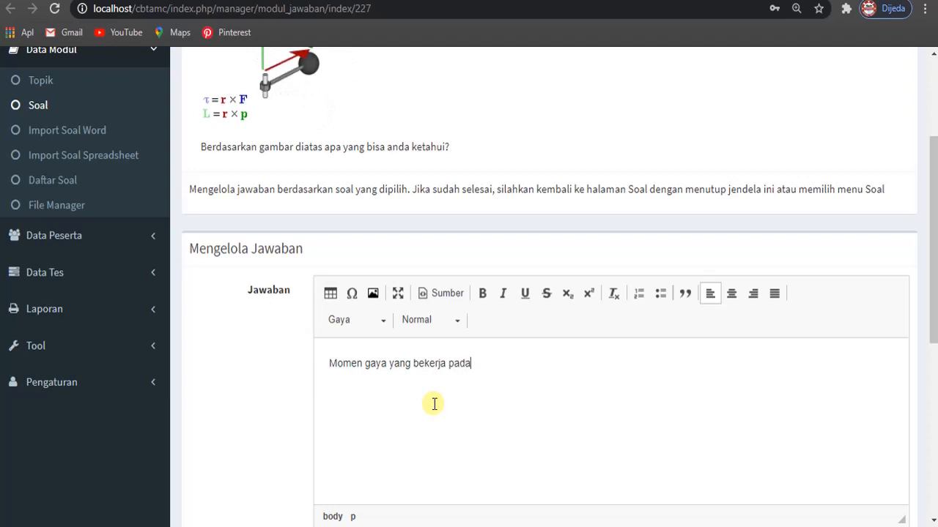
text( sua)
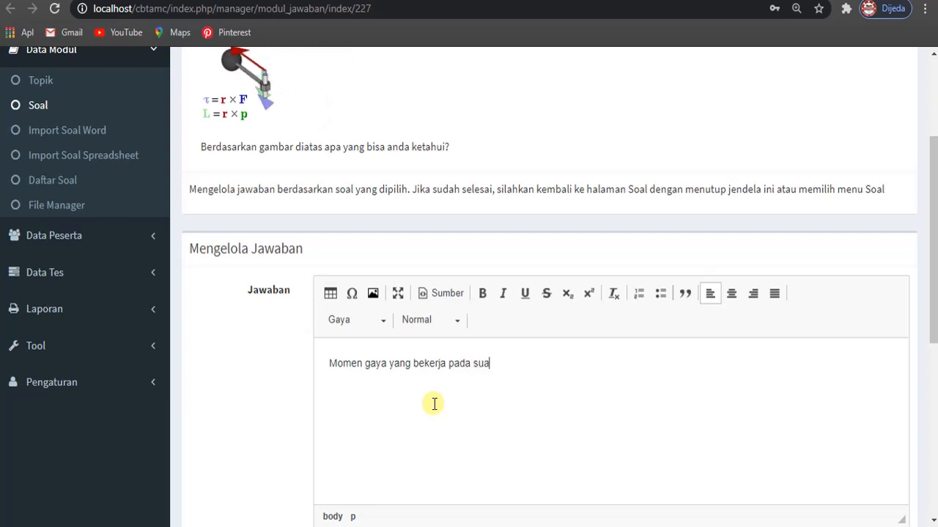
text(tu benda)
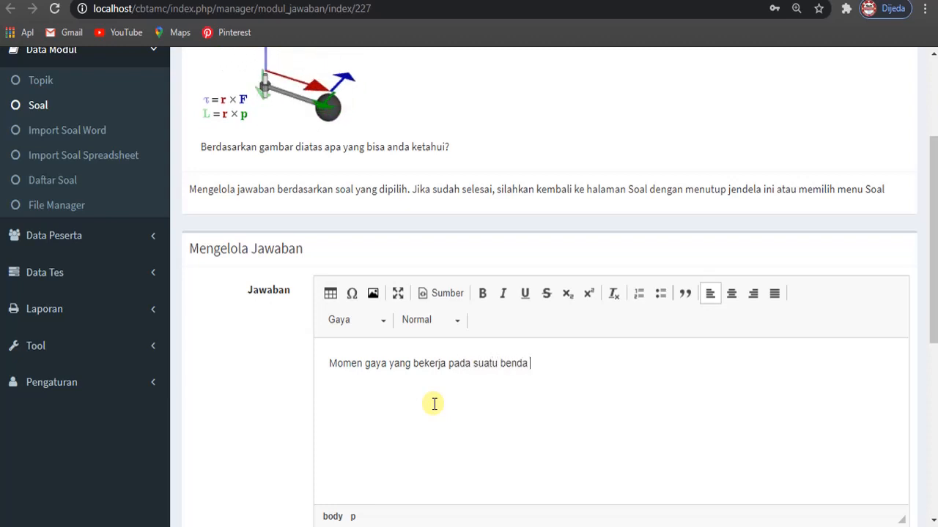
text( itu tergantung)
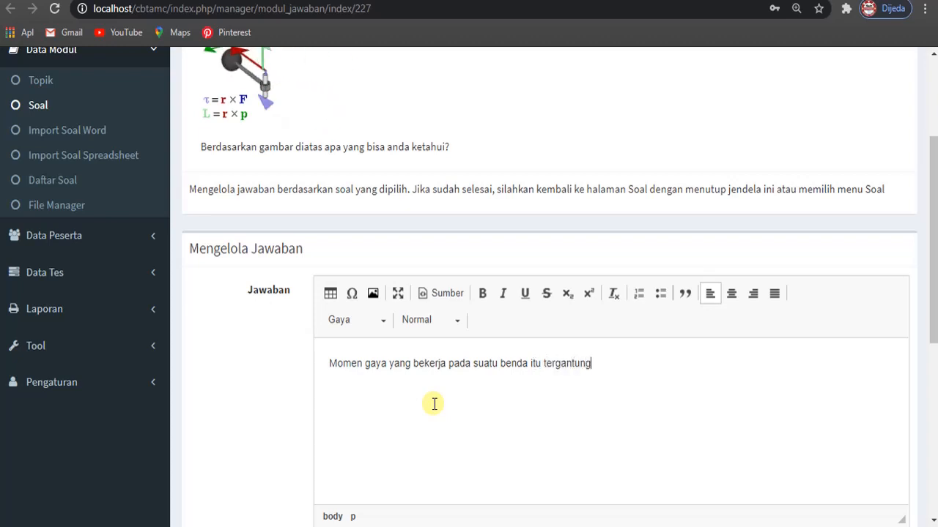
text( pada be)
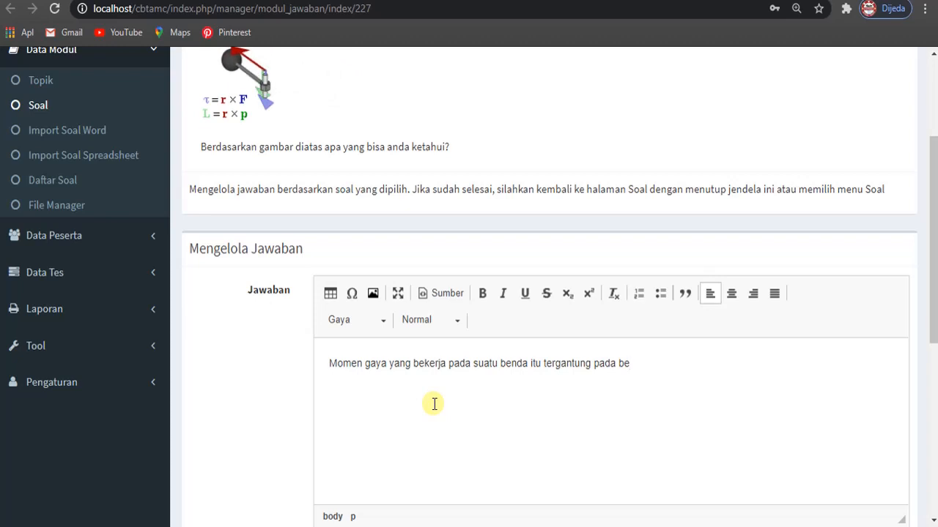
text(sar)
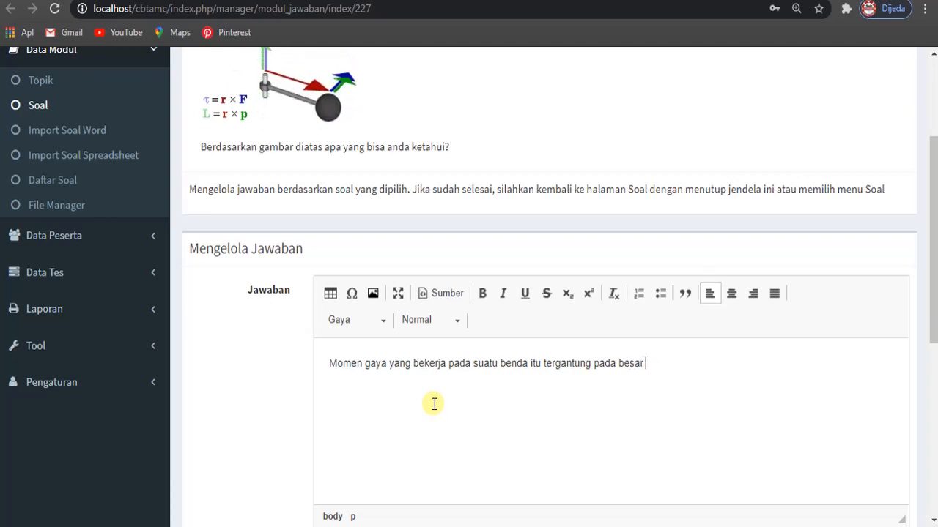
text(ny dan ara)
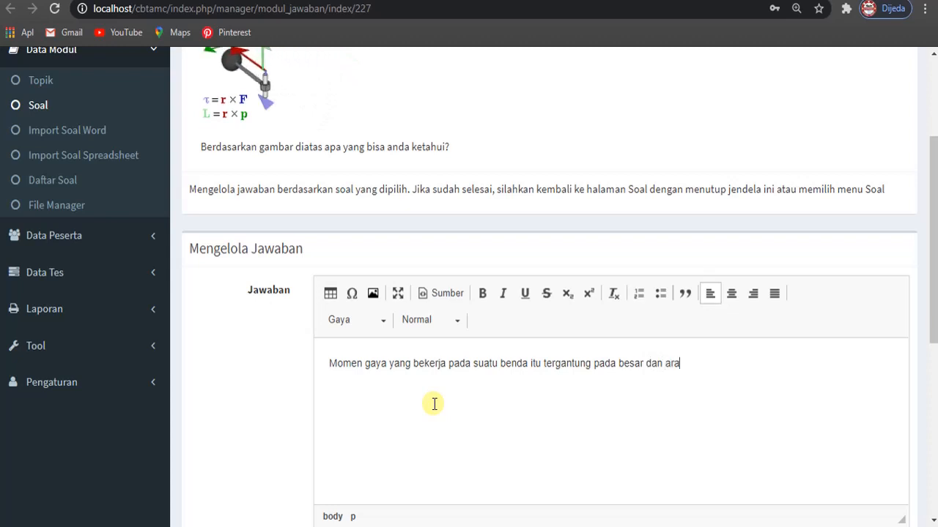
text(aya)
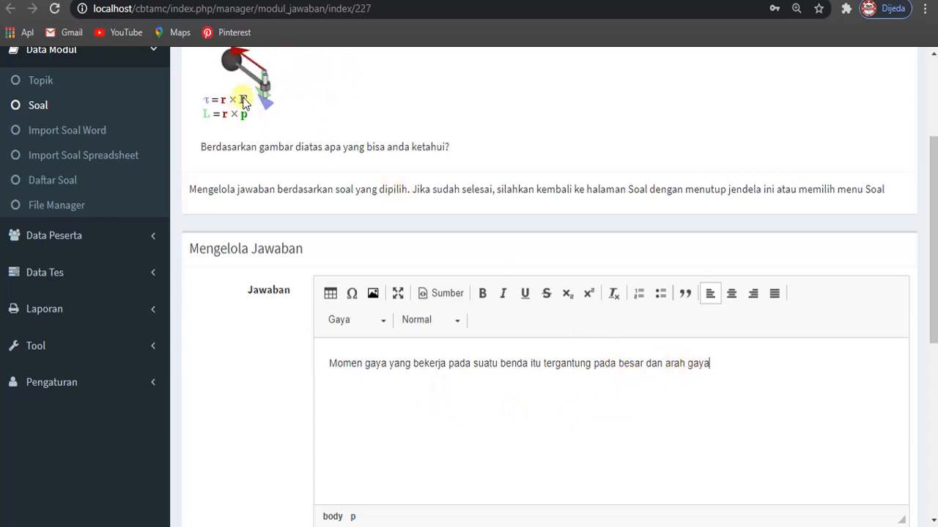
Check the answer against the formulas in the question's animation, keep its status as Benar and save it
scroll(249, 117, up, 3)
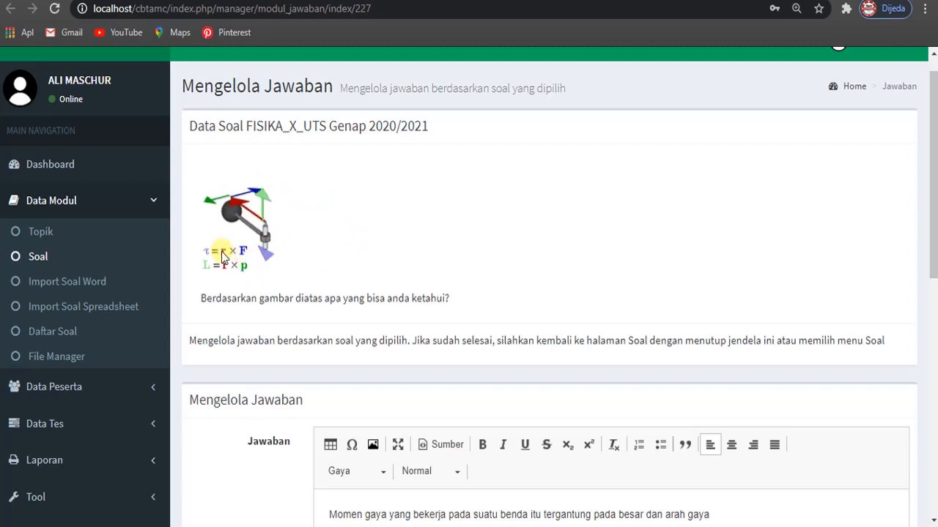
scroll(681, 339, down, 2)
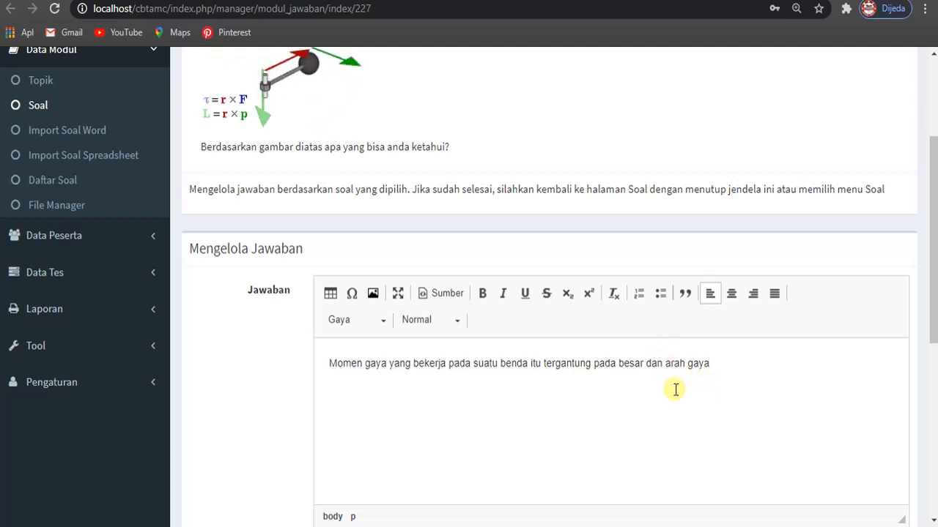
scroll(621, 401, down, 3)
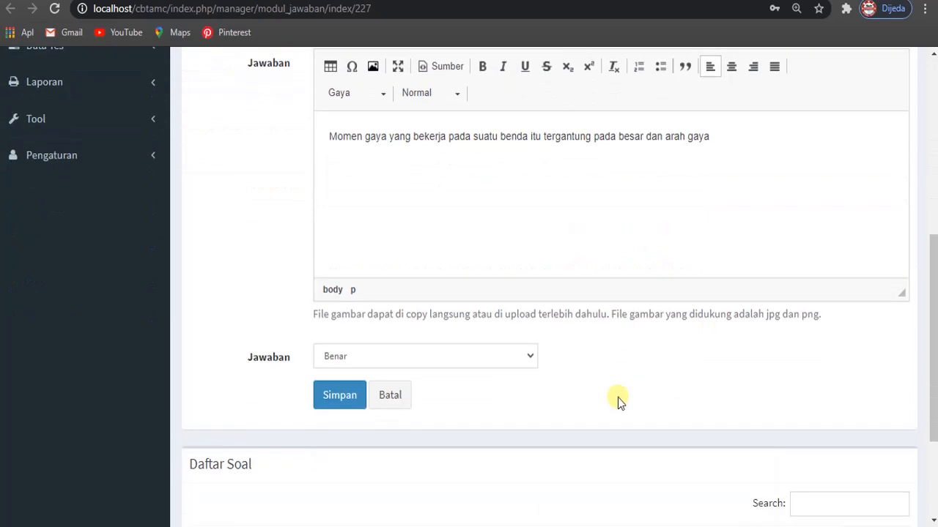
click(386, 358)
click(384, 359)
click(386, 357)
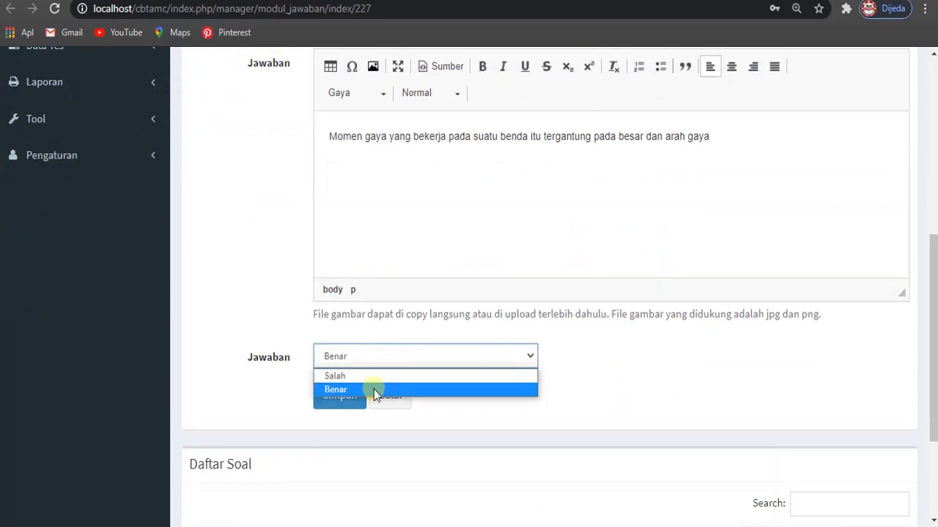
click(373, 389)
click(341, 396)
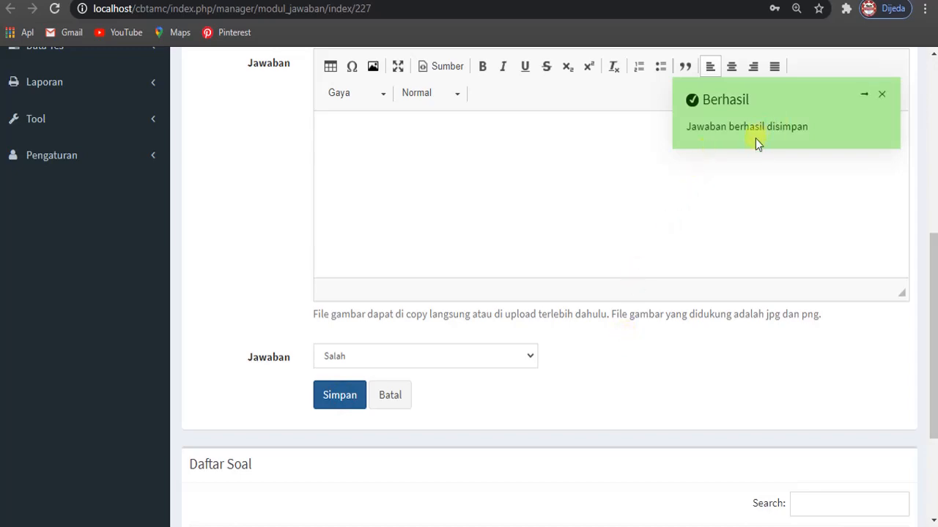
Examine the saved answer in the Daftar Soal list and reread the torque question with its animation above the empty answer form
scroll(703, 205, up, 3)
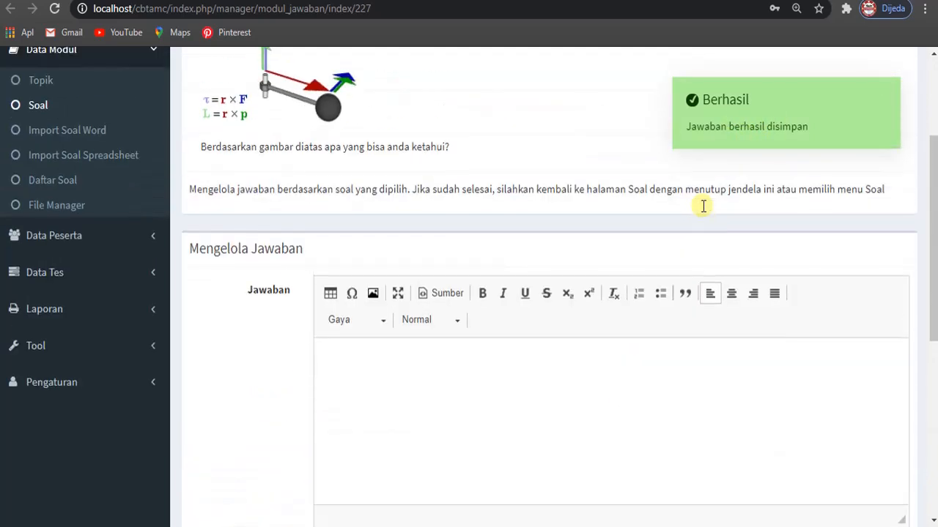
scroll(703, 207, down, 4)
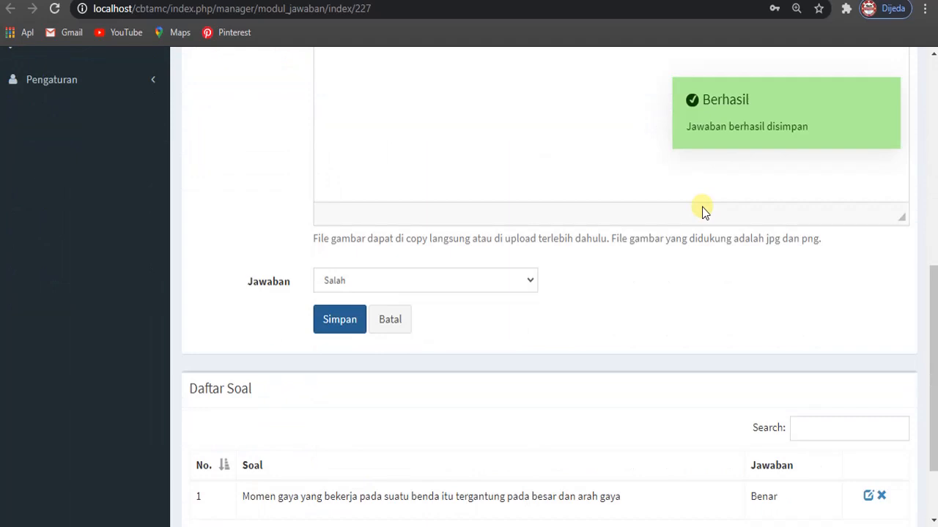
scroll(702, 211, up, 1)
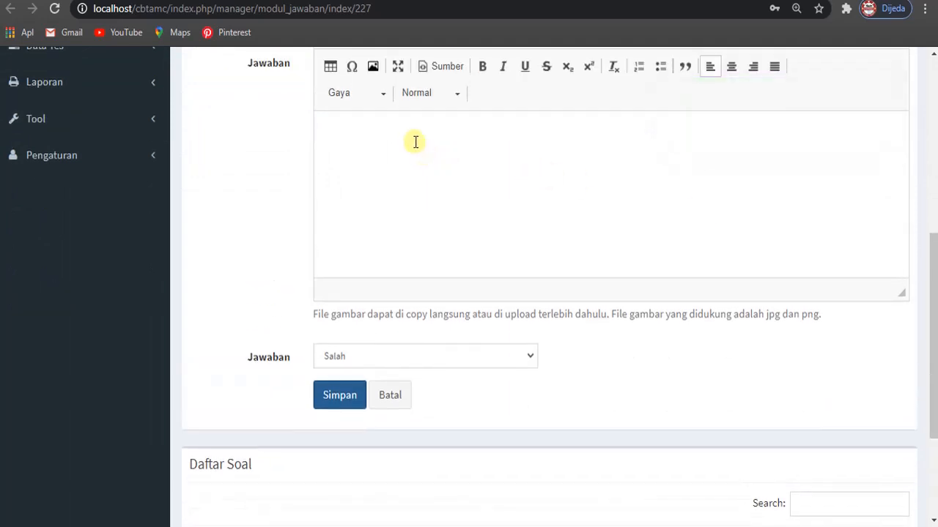
click(414, 135)
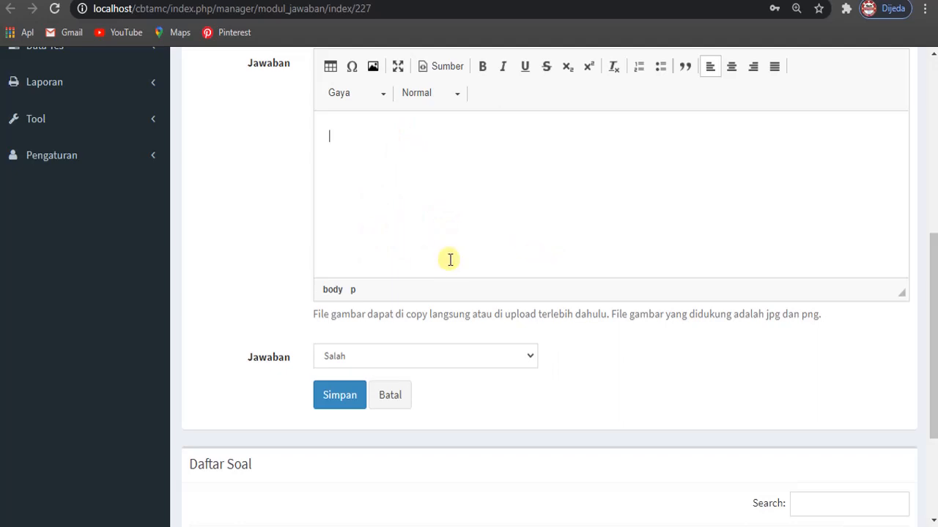
scroll(515, 244, up, 3)
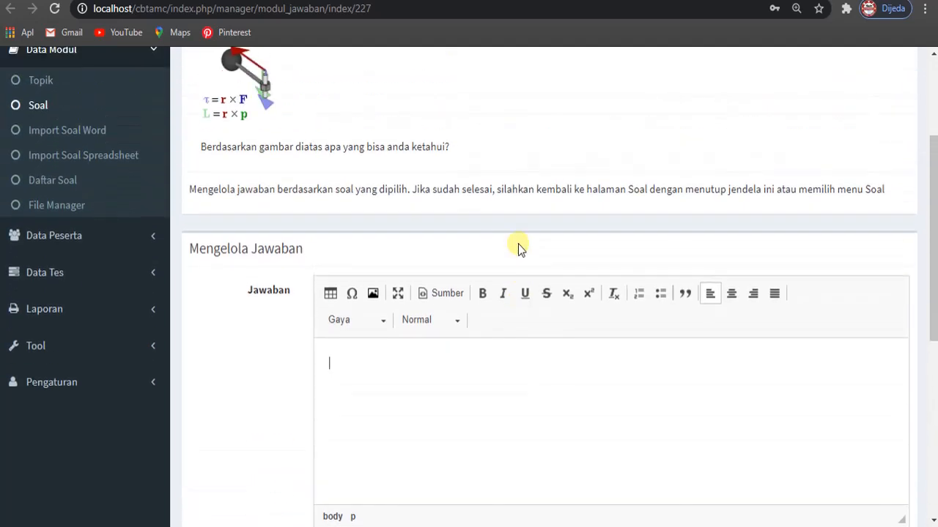
scroll(518, 244, up, 1)
scroll(530, 245, up, 2)
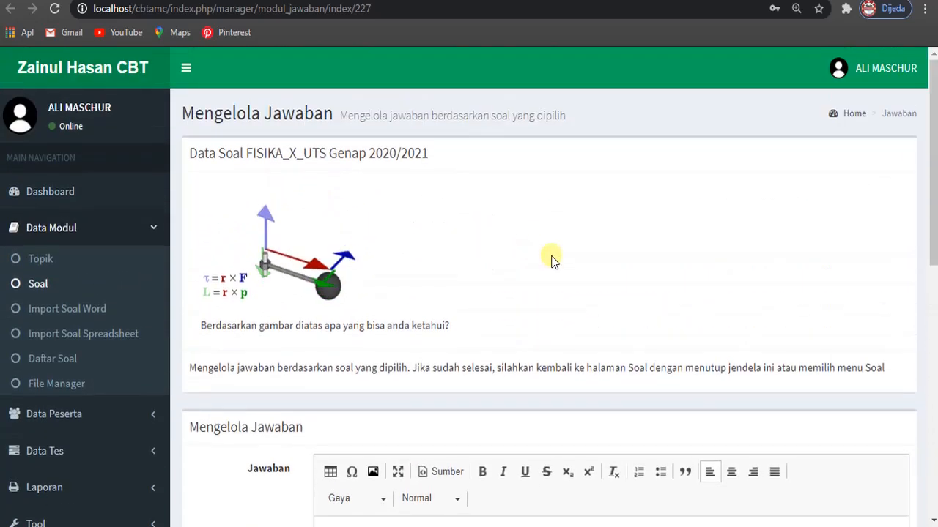
scroll(552, 261, down, 8)
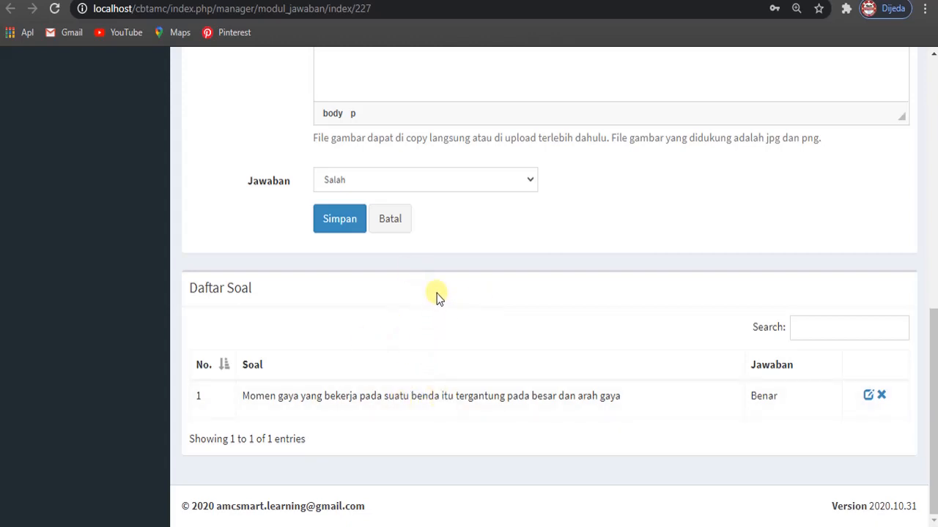
scroll(451, 314, up, 4)
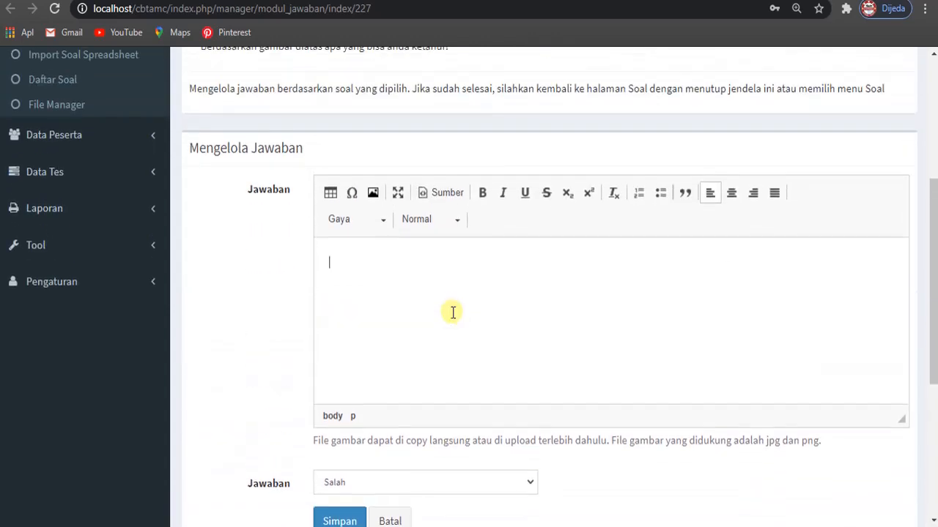